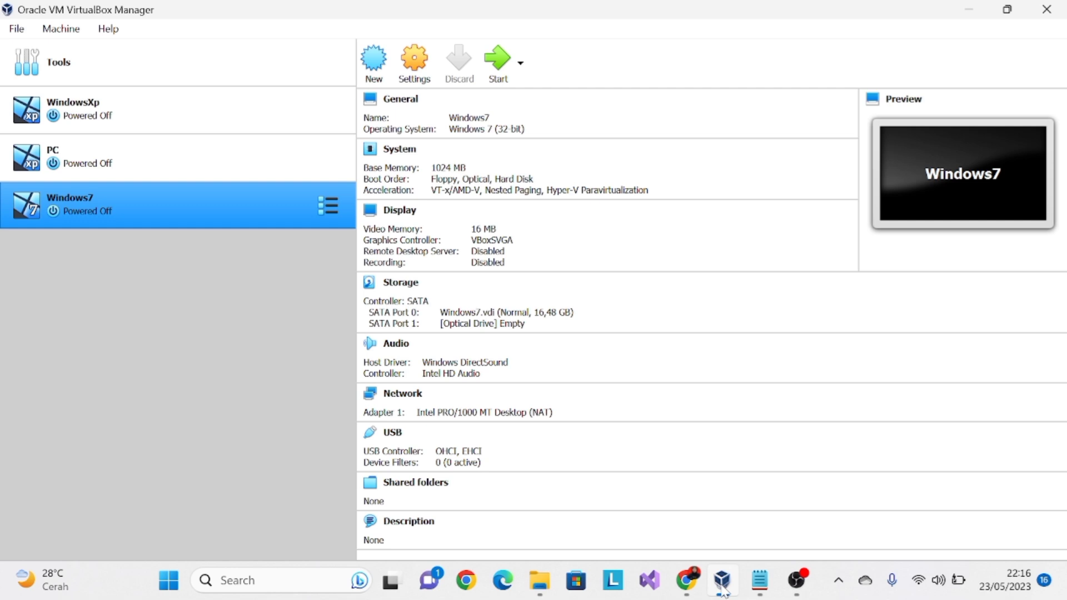
- Remove the existing Windows7 virtual machine from the machine list
right_click(219, 192)
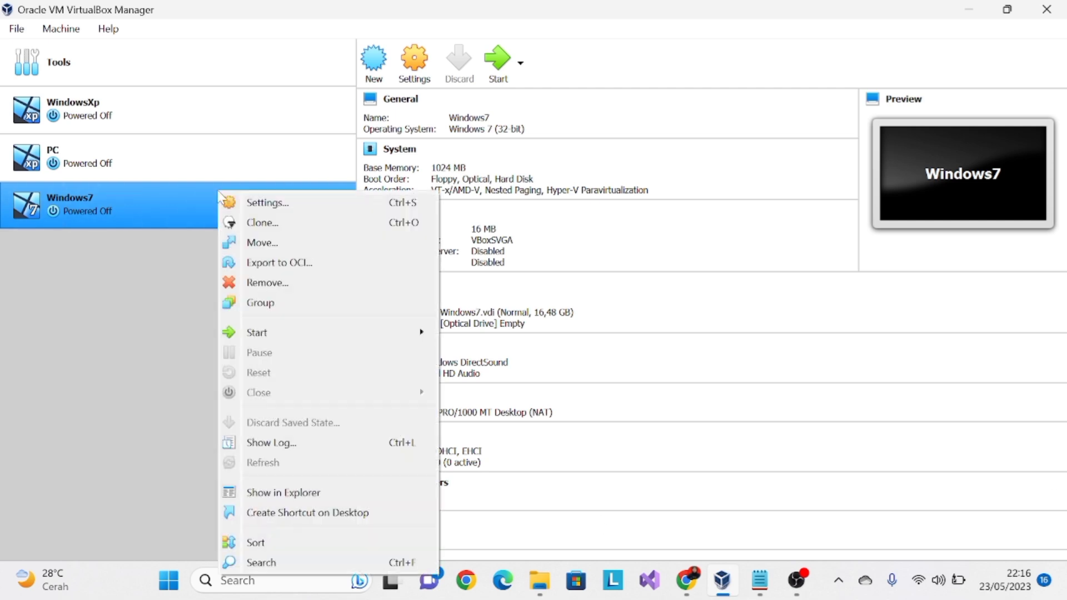
left_click(263, 283)
left_click(473, 354)
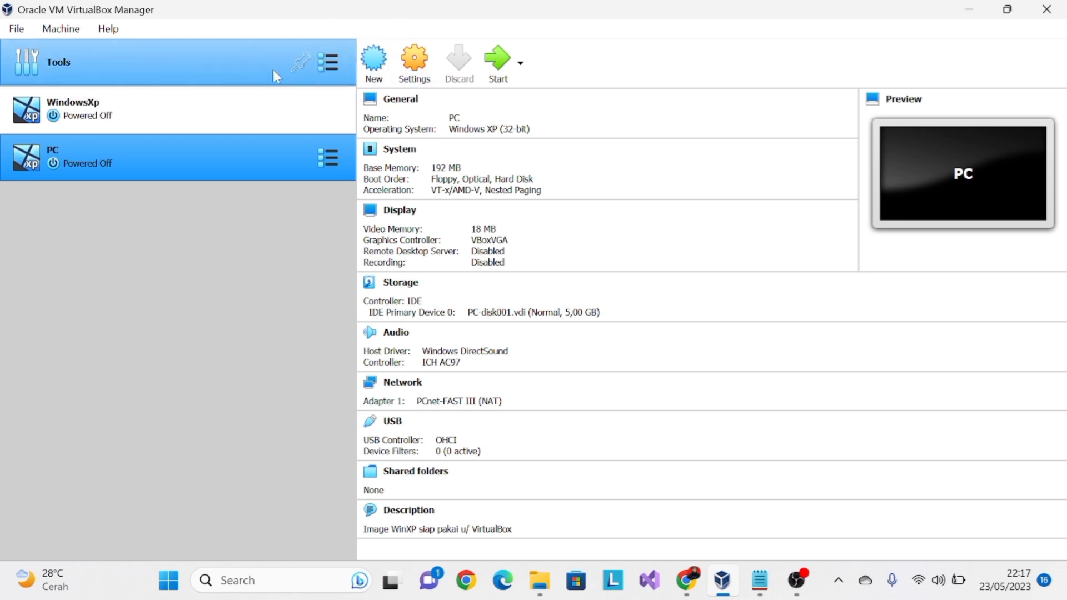
- Check the installed extension packages in the global preferences
left_click(75, 55)
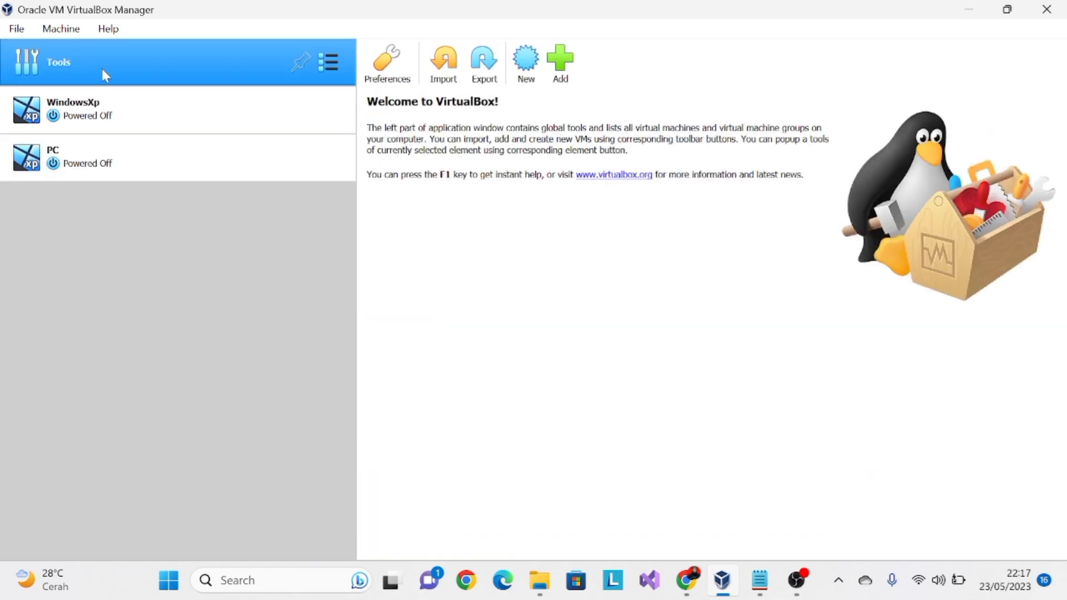
left_click(387, 62)
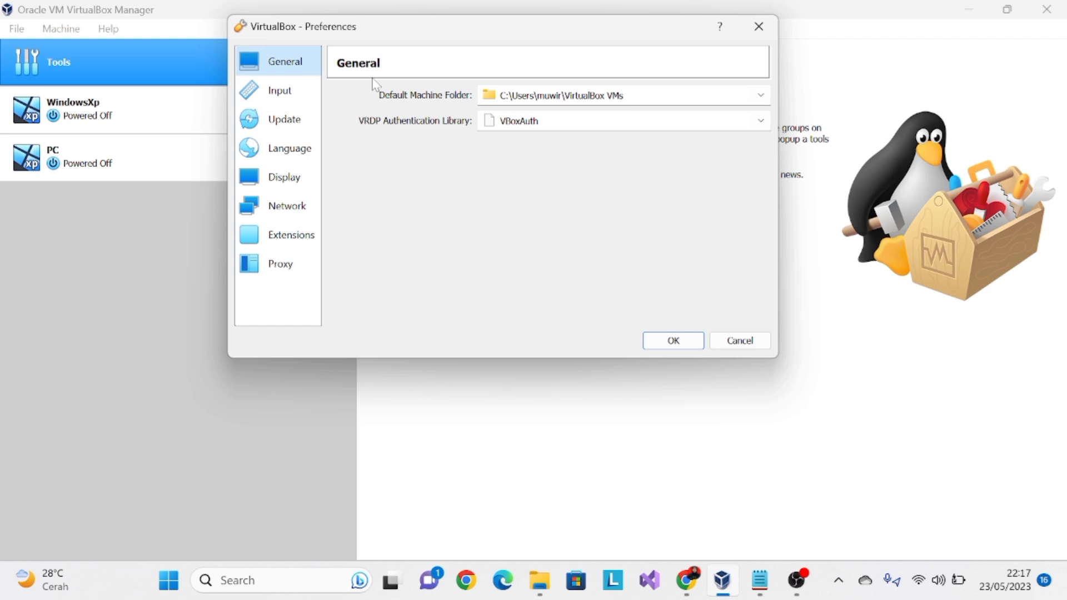
left_click(297, 236)
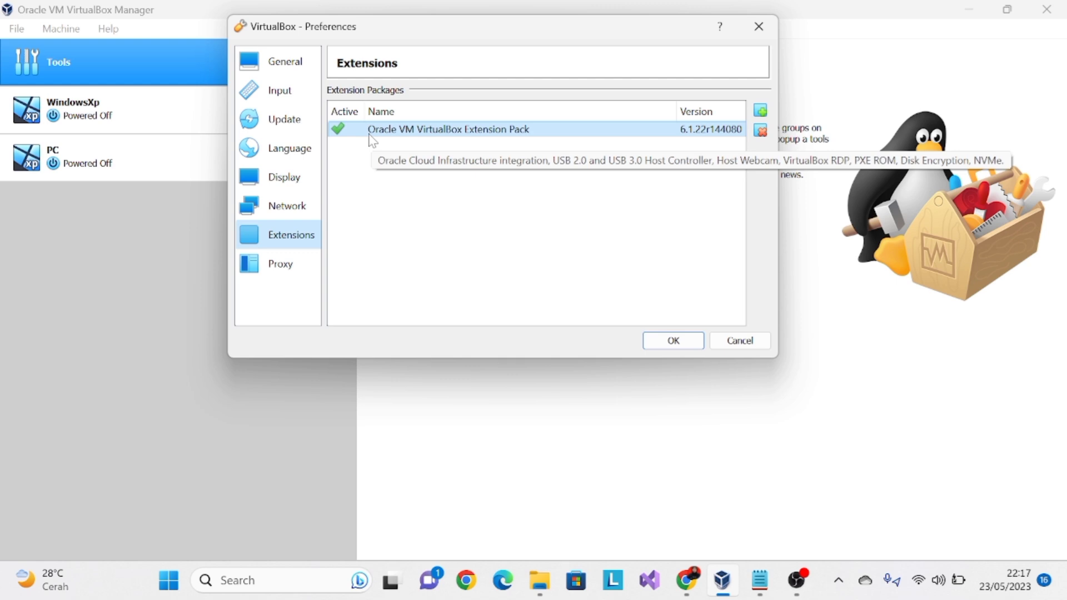
left_click(701, 336)
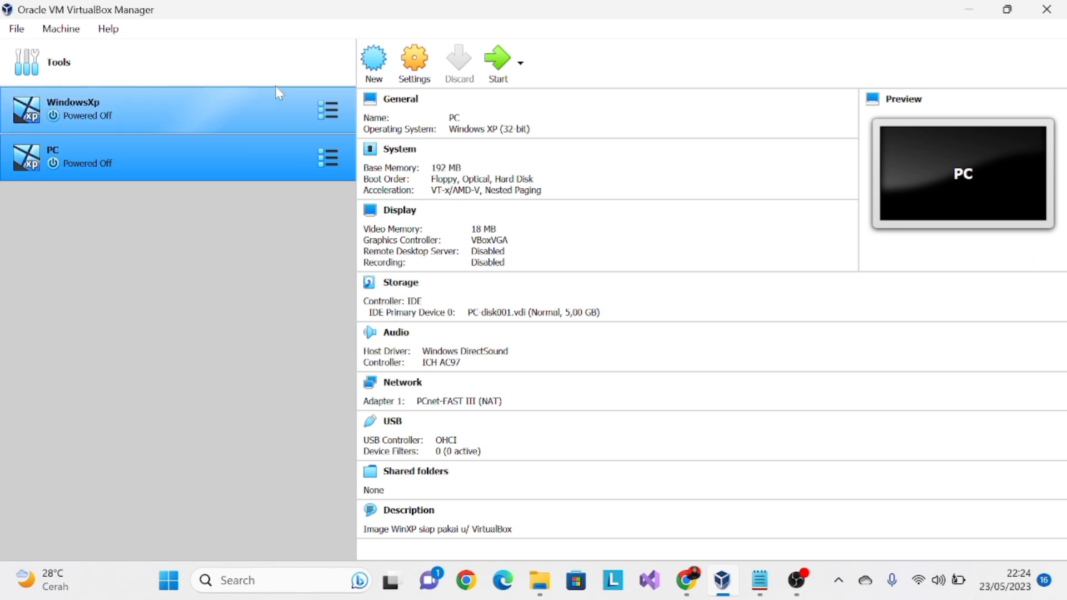
- Start a new virtual machine named Windows7 with the version set to Windows 7 (32-bit)
left_click(376, 76)
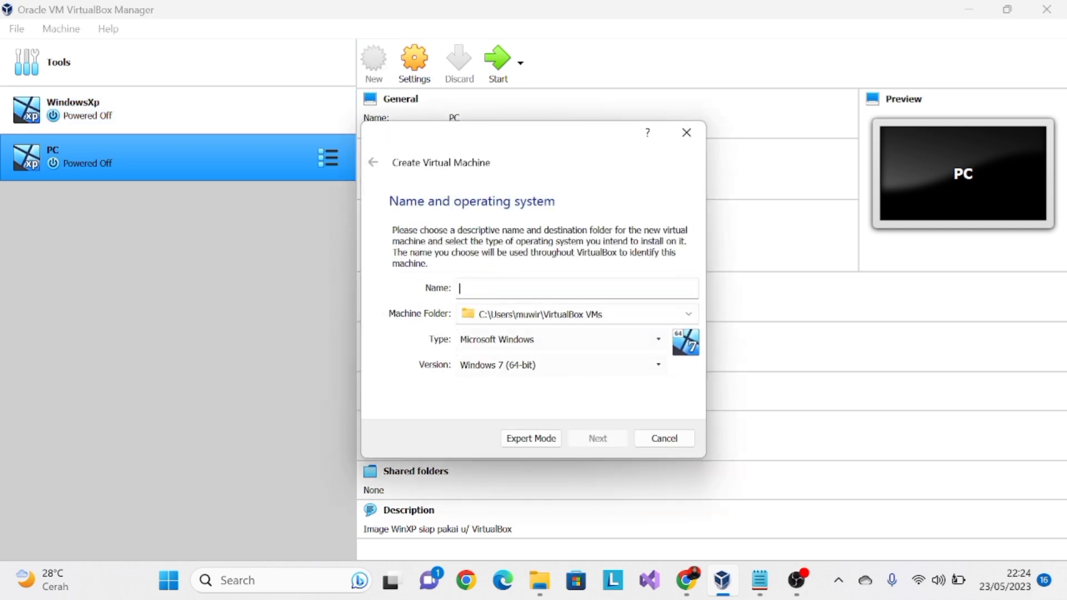
type("Wi")
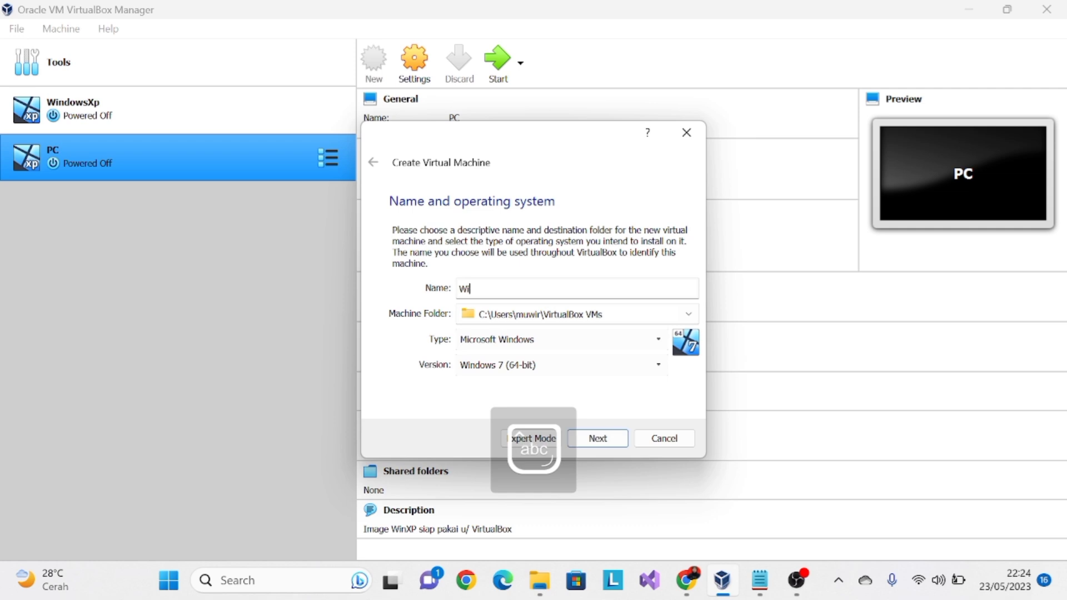
type("ndows")
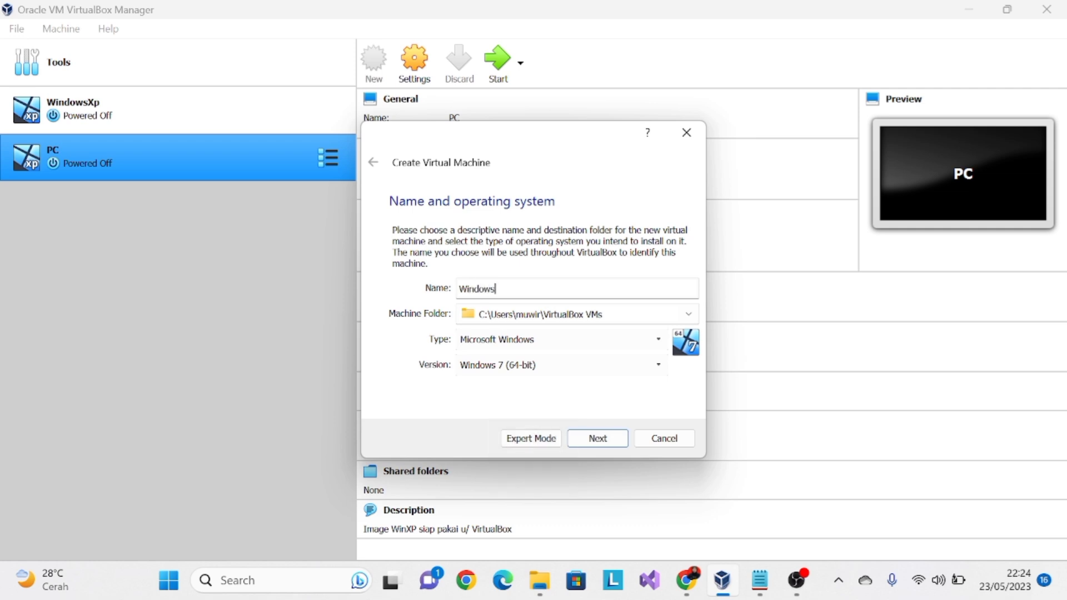
type("7")
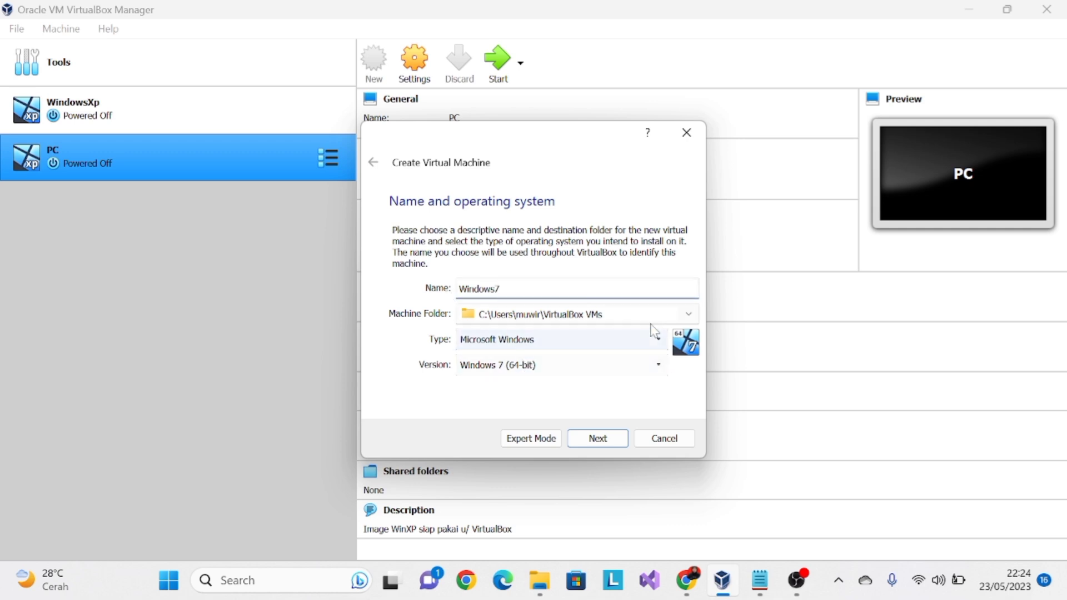
left_click(550, 367)
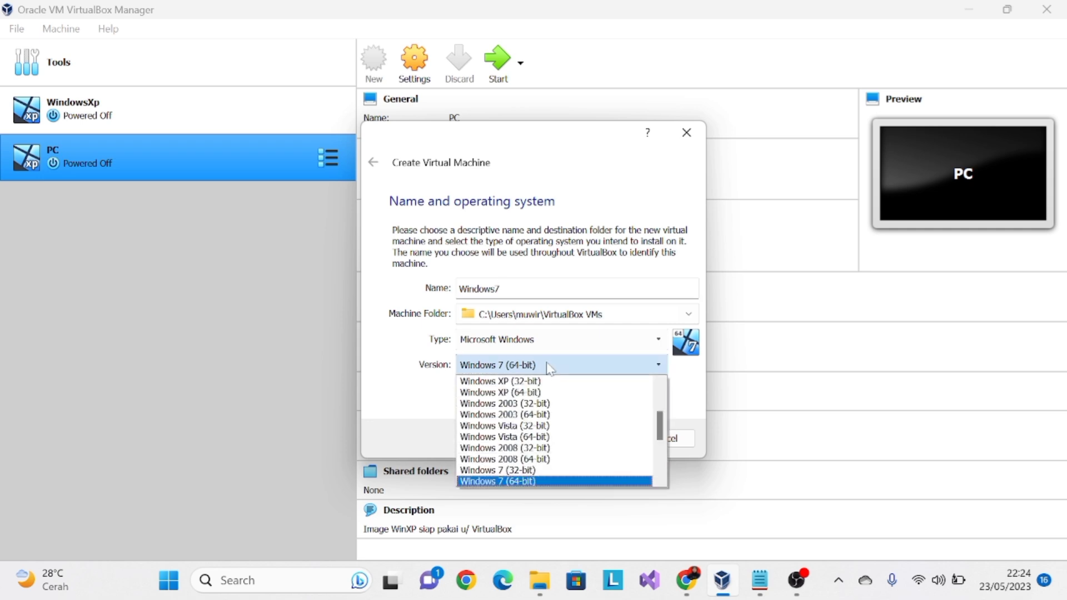
left_click(527, 471)
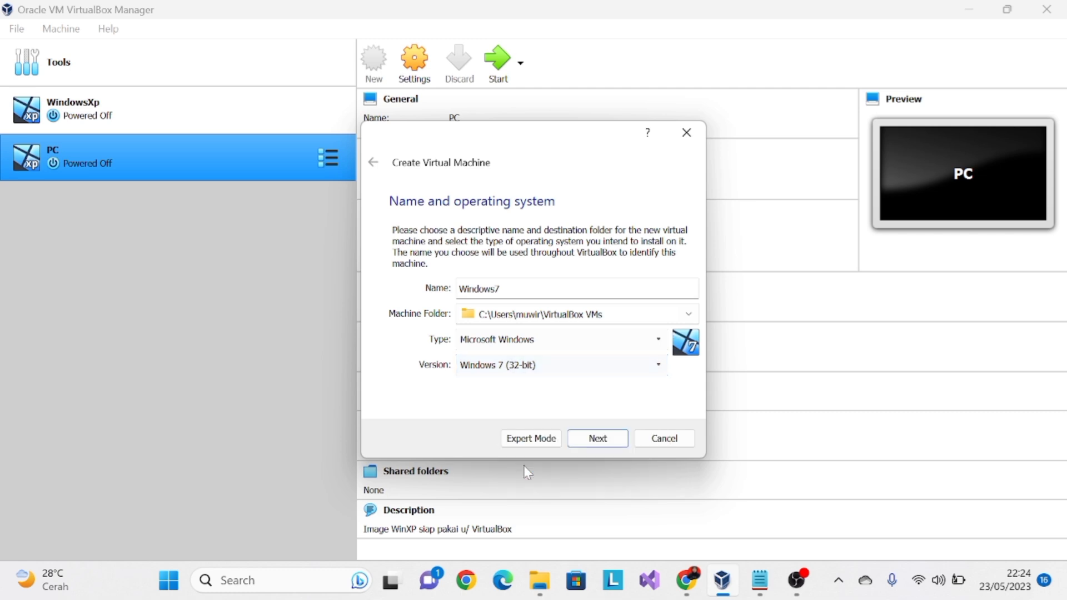
left_click(603, 445)
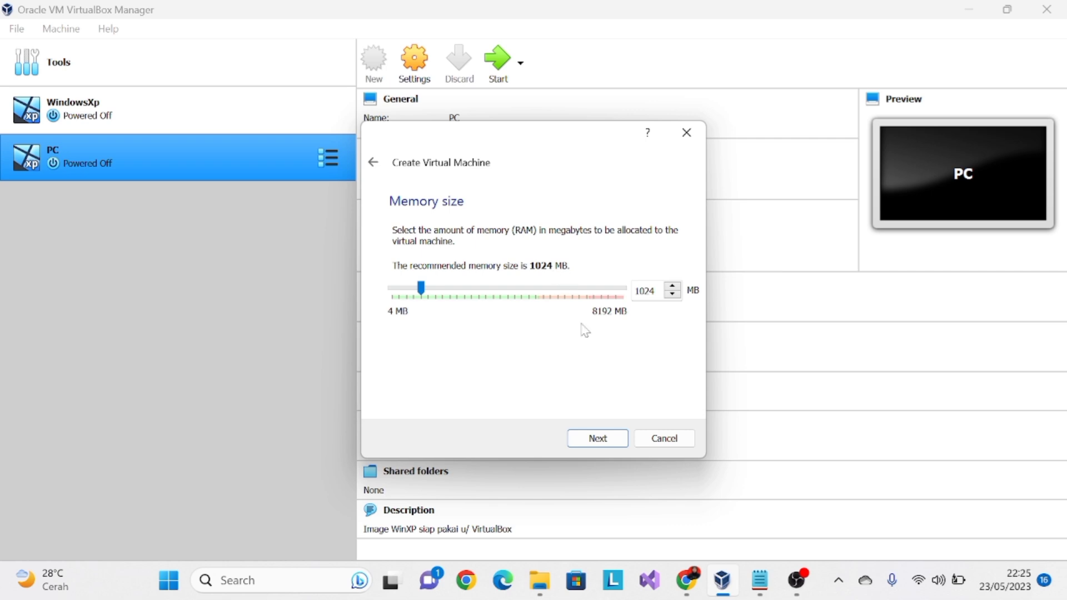
- Accept 1024 MB of memory and create a dynamically allocated 32 GB VDI hard disk for the new machine
left_click(607, 440)
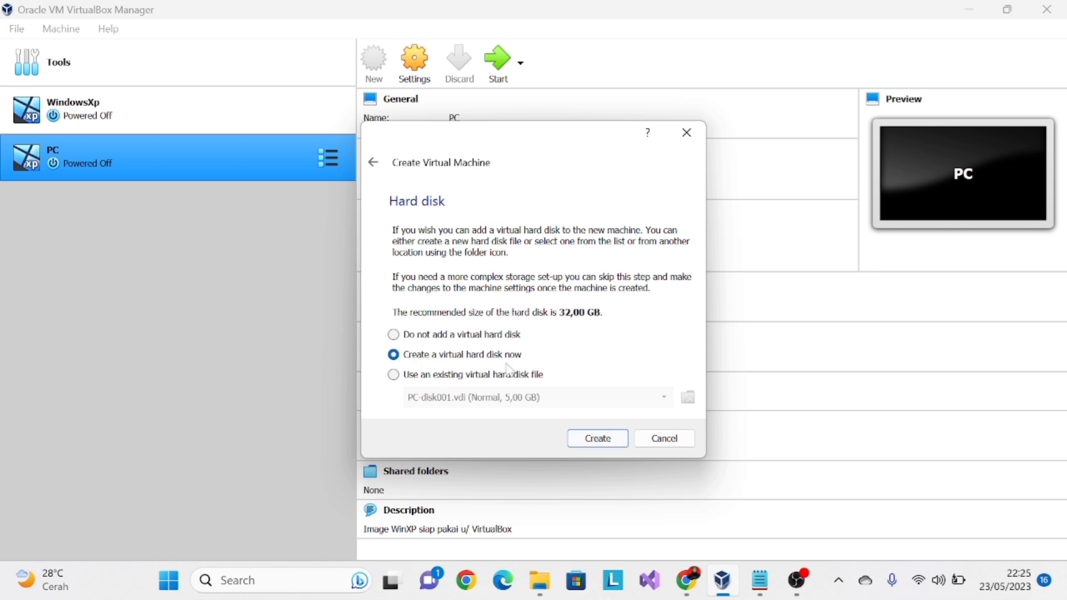
left_click(593, 440)
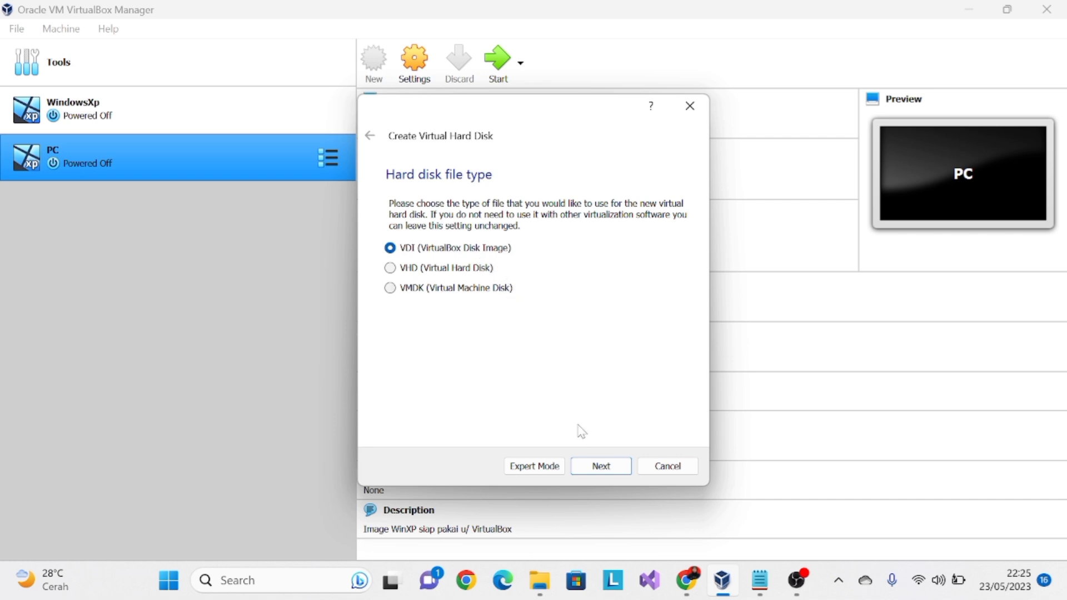
left_click(602, 468)
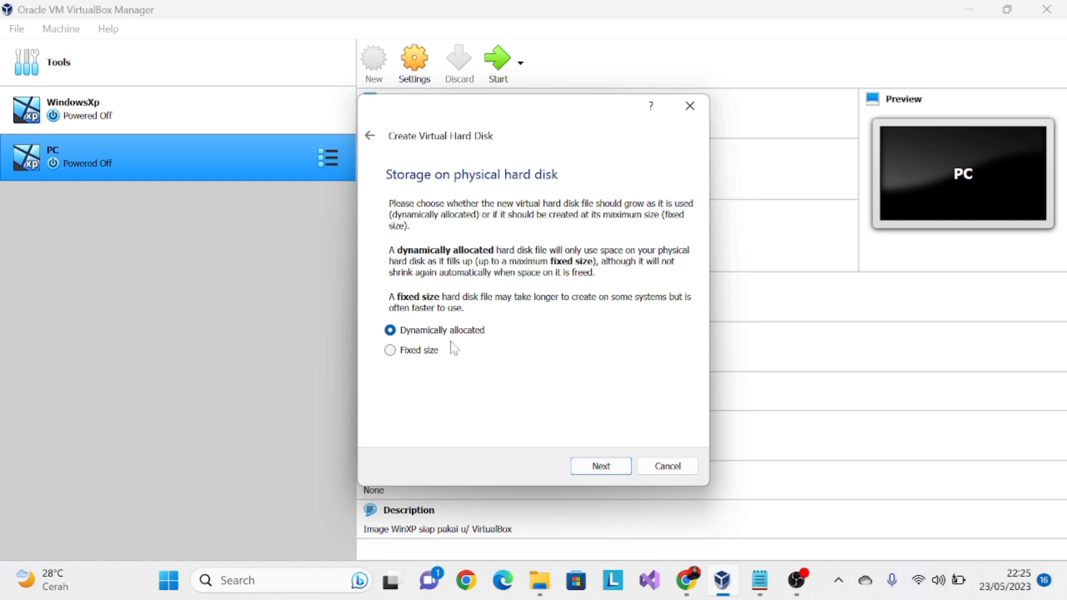
left_click(600, 468)
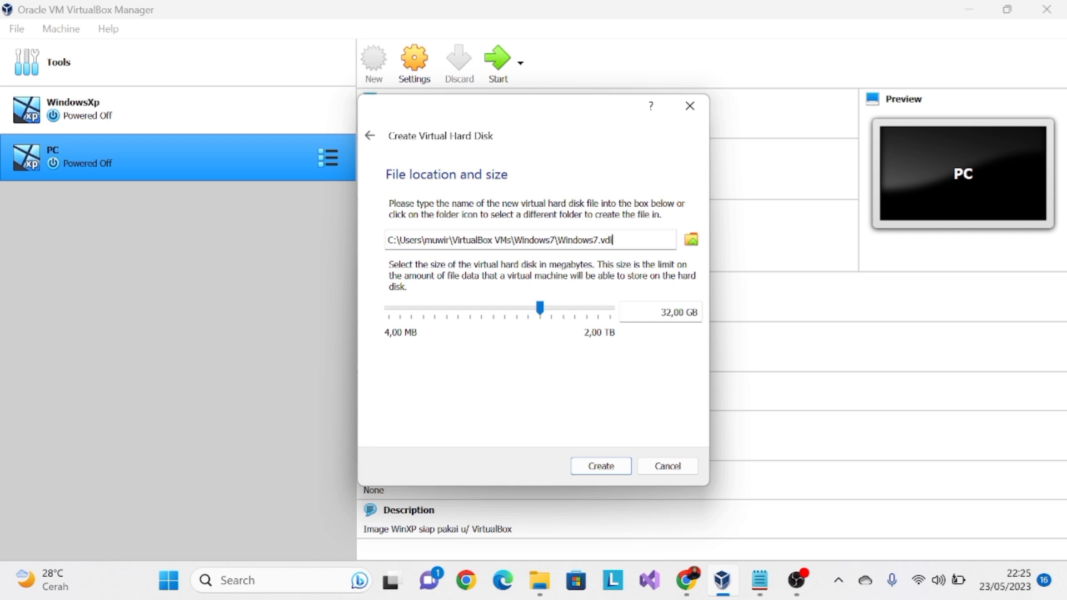
left_click(628, 470)
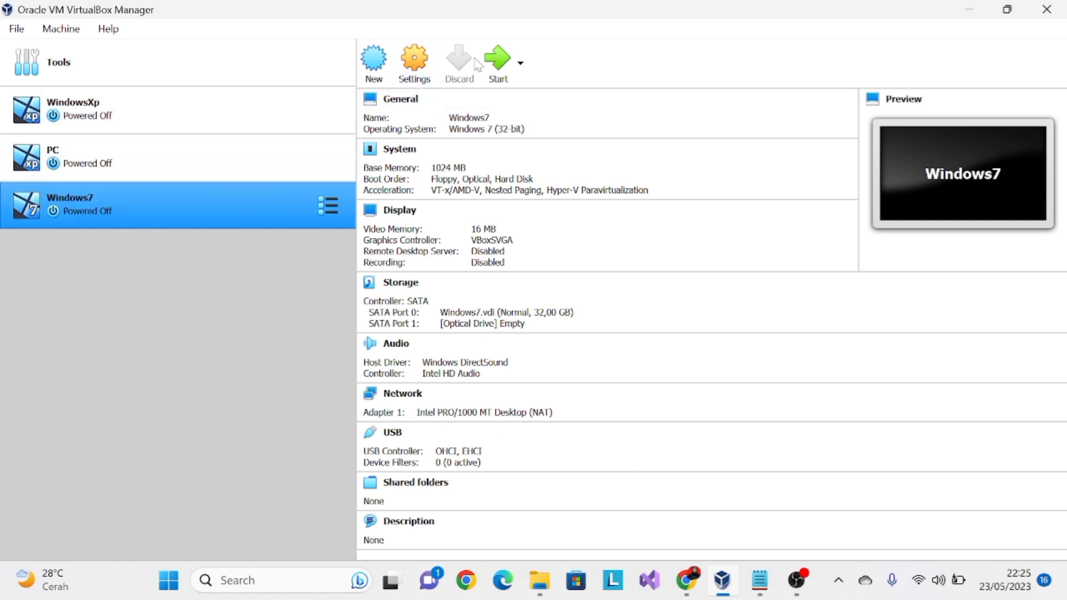
- Boot the Windows7 machine from the win 7 32 bit.iso start-up disk and maximize its window
left_click(502, 68)
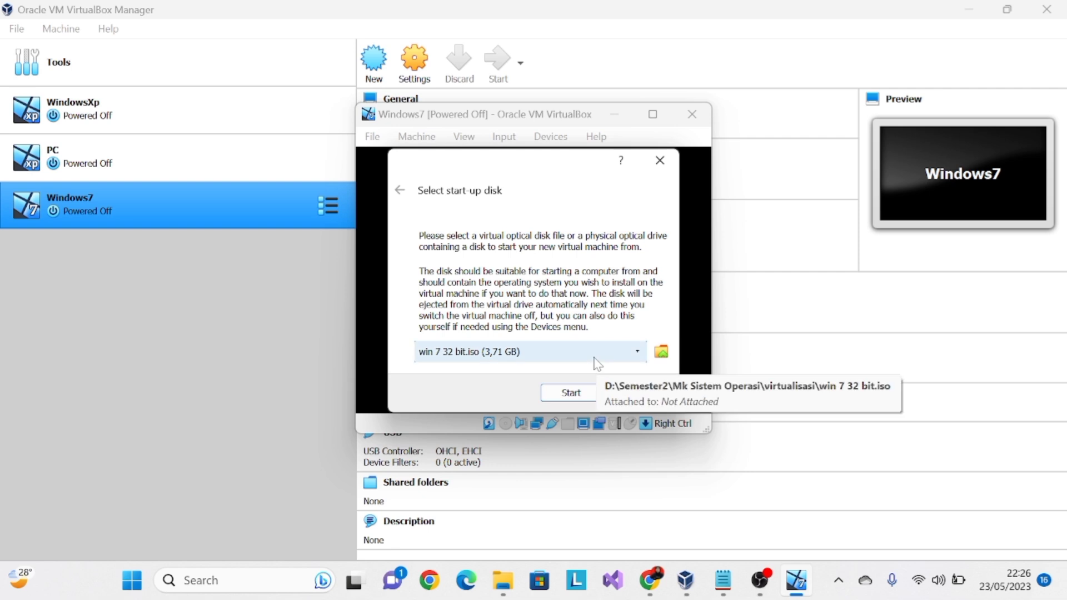
left_click(613, 352)
left_click(611, 356)
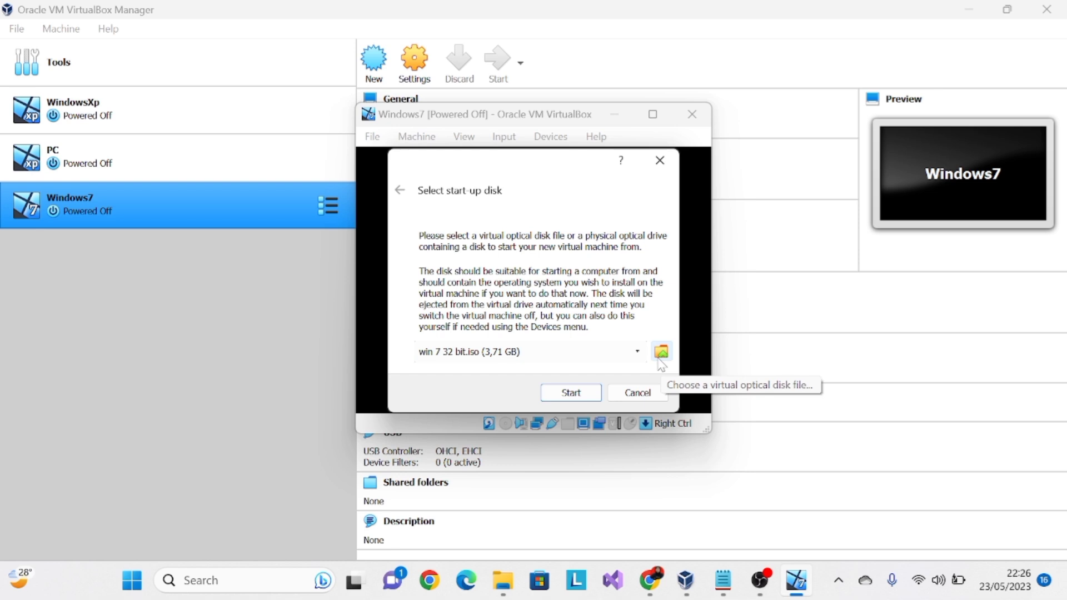
left_click(581, 396)
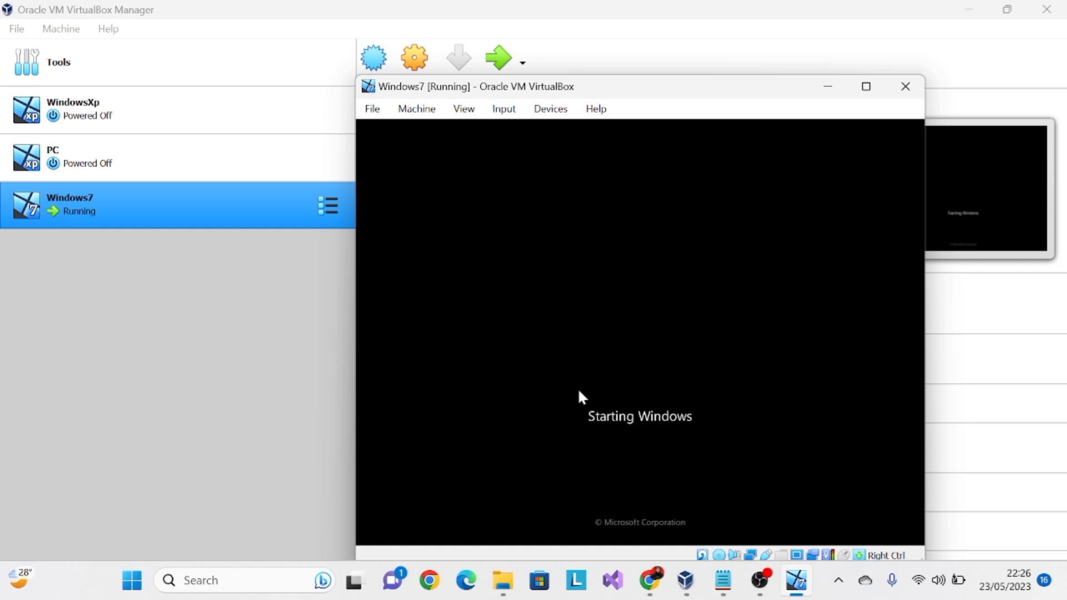
left_click(881, 96)
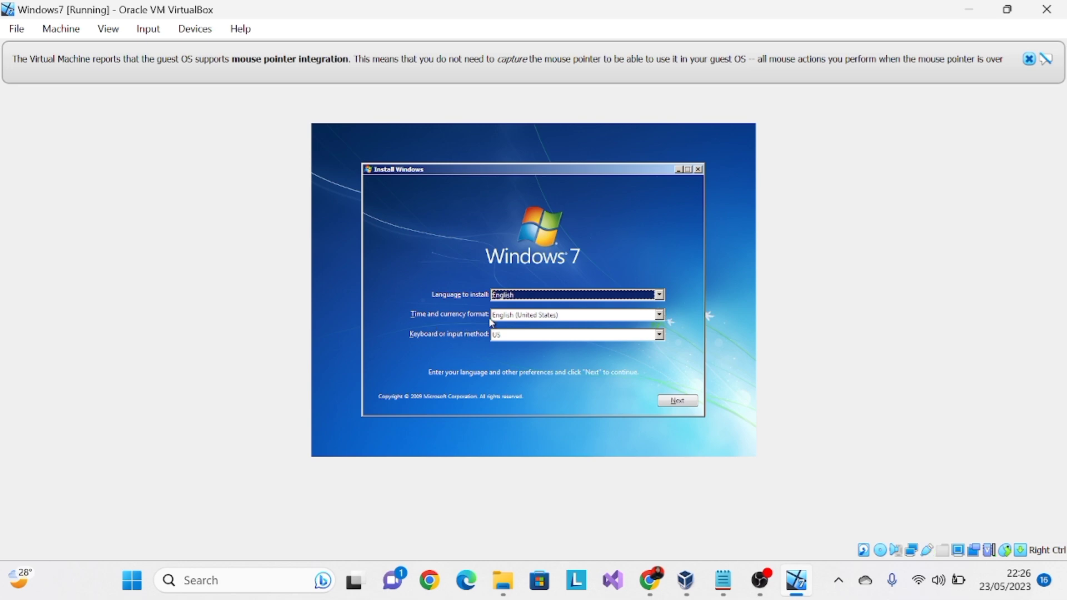
- Try to set the installer's time and currency format to Indonesian (Indonesia)
left_click(661, 315)
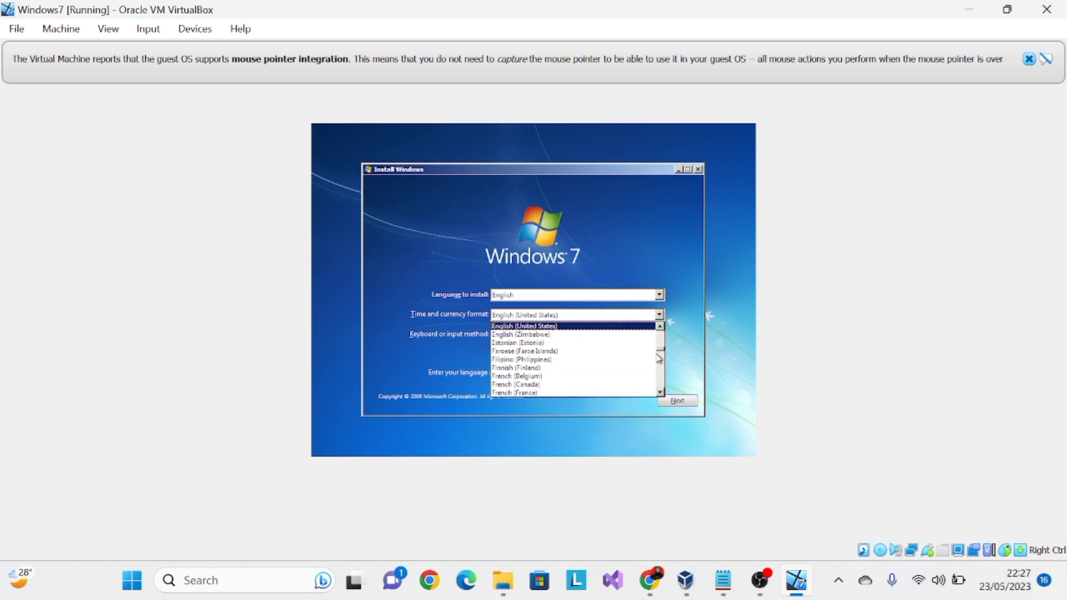
scroll(665, 362, "down", 9)
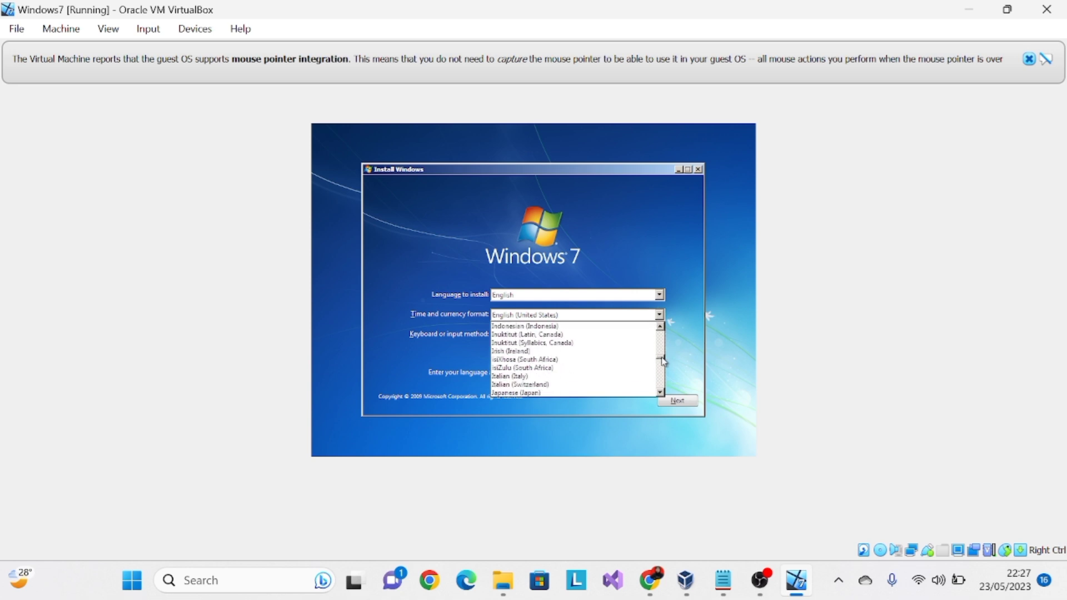
scroll(664, 362, "down", 3)
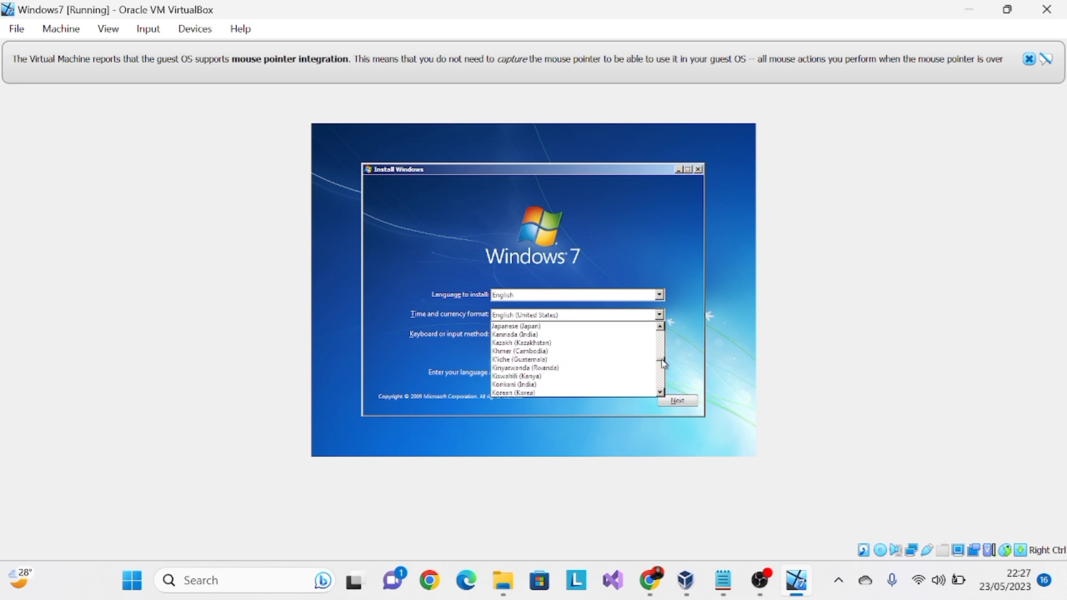
scroll(664, 365, "up", 5)
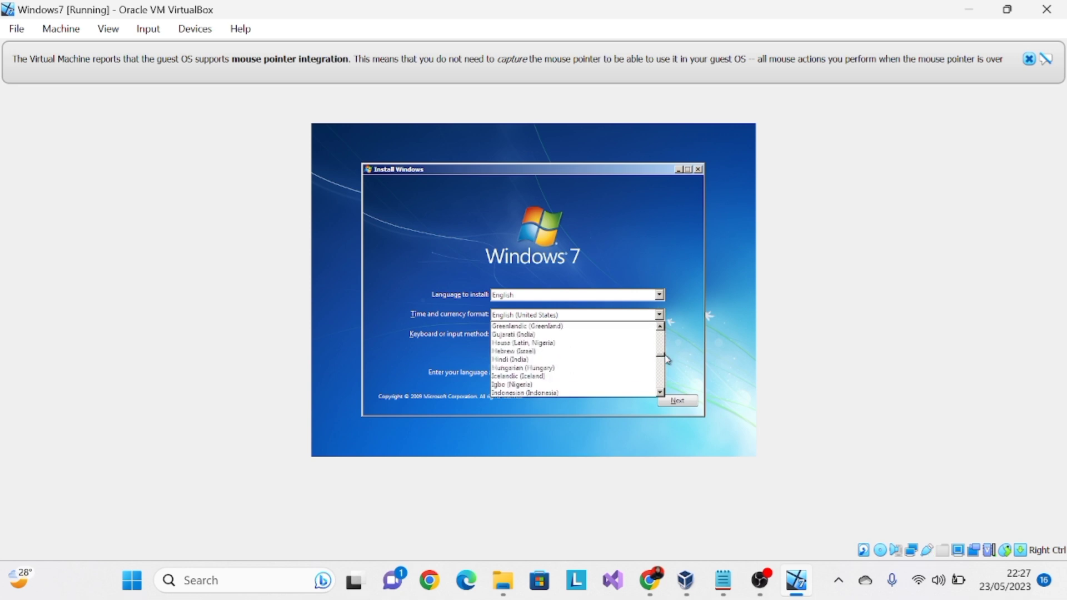
left_click(555, 401)
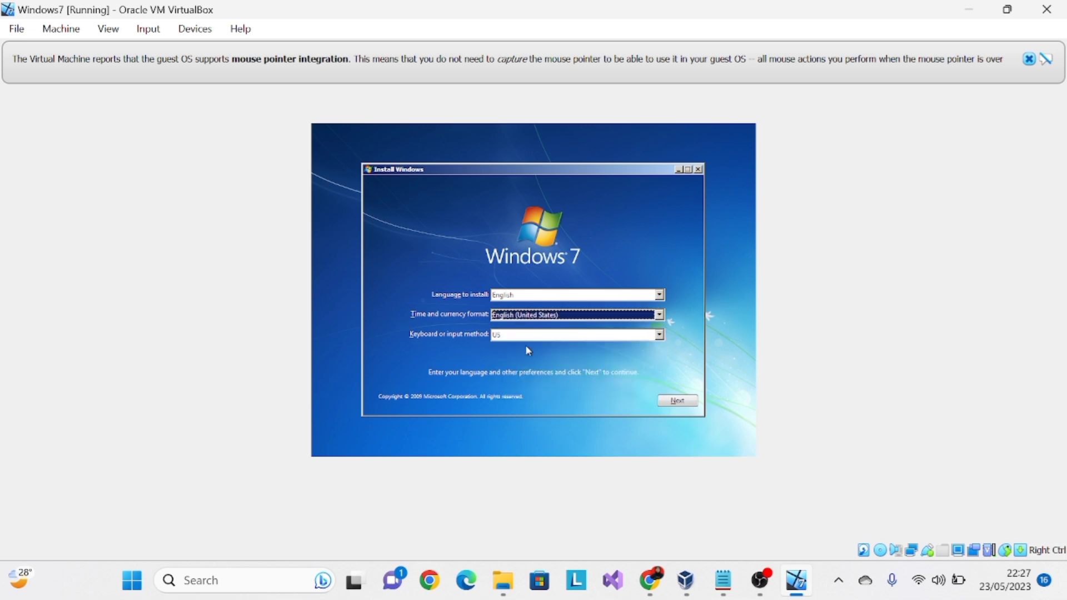
- Keep the US keyboard layout, accept the language preferences and start the Windows 7 installation
left_click(666, 342)
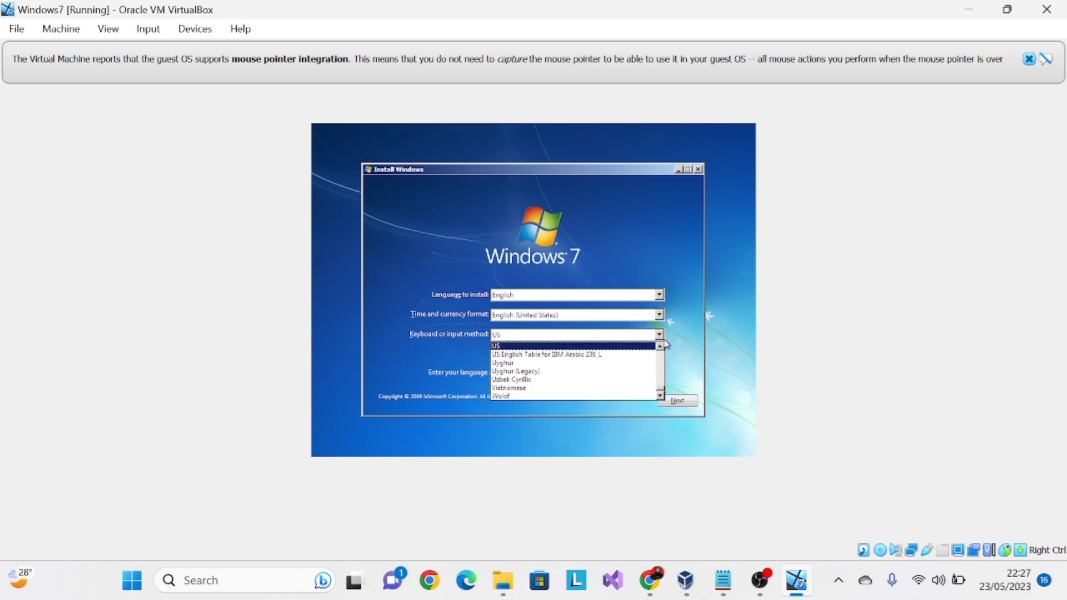
left_click(666, 342)
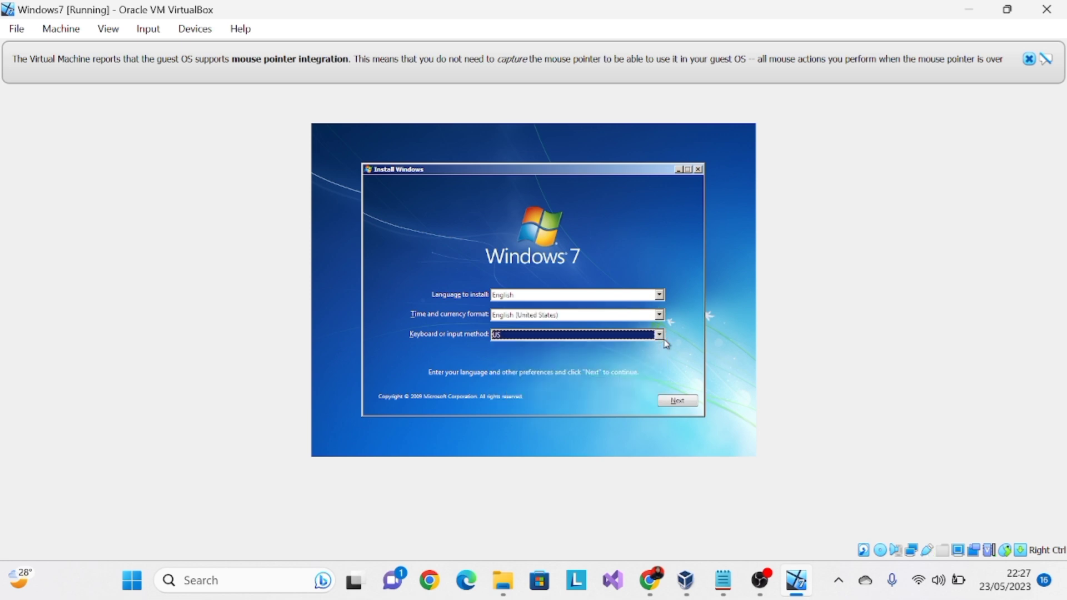
left_click(677, 402)
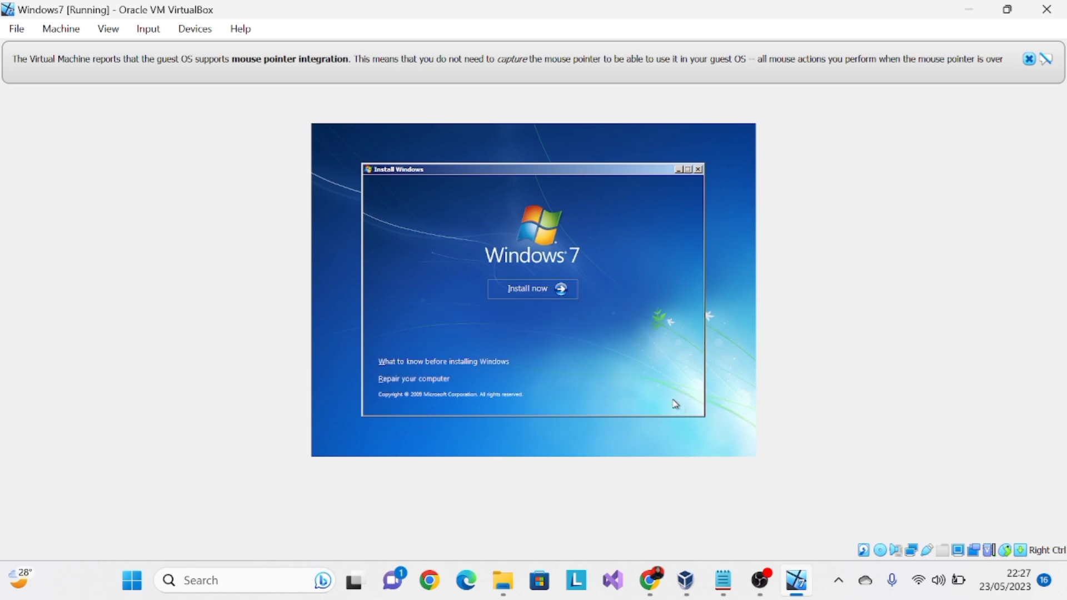
left_click(533, 290)
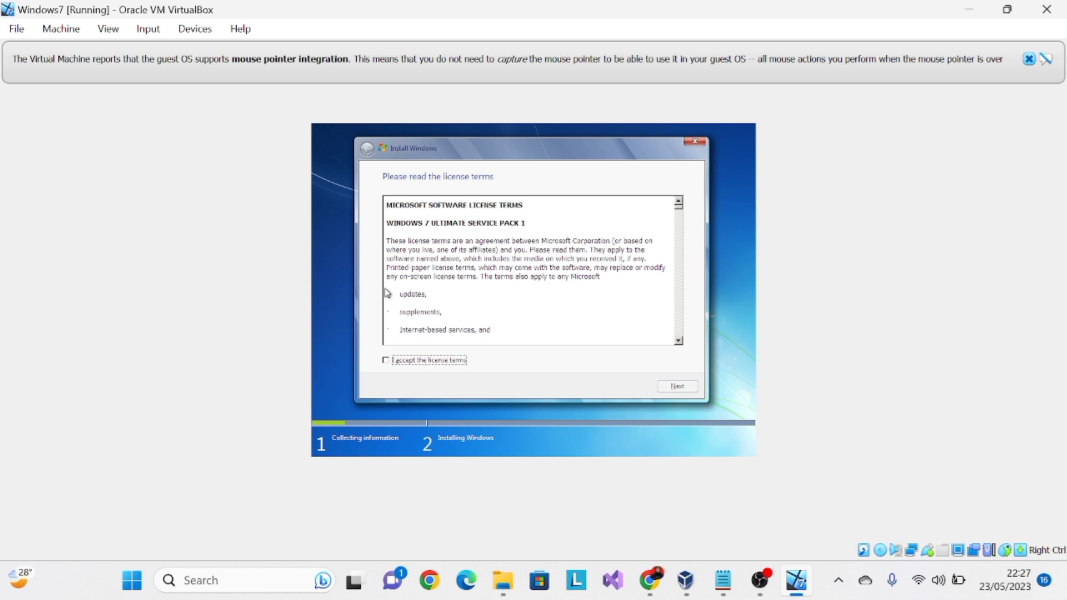
- Accept the license terms and run a Custom (advanced) installation on Disk 0 Unallocated Space
left_click(386, 361)
left_click(688, 389)
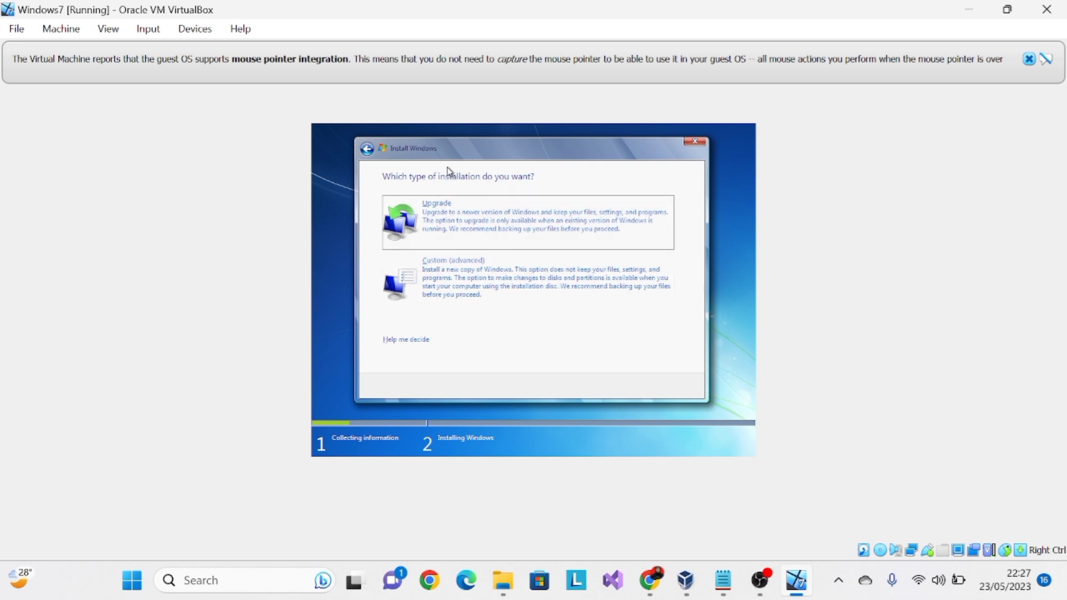
left_click(468, 276)
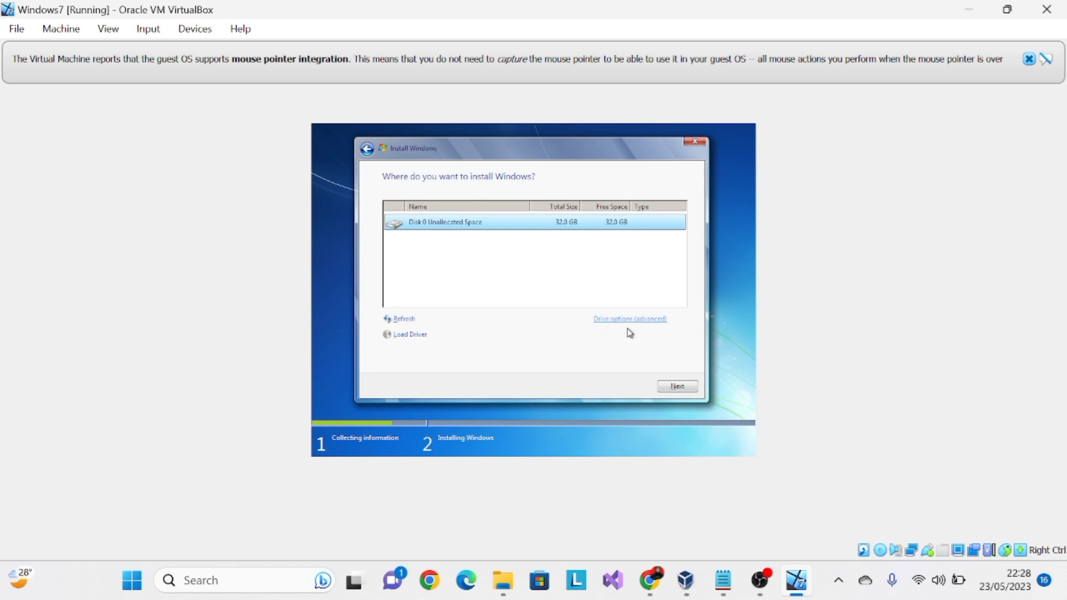
left_click(671, 389)
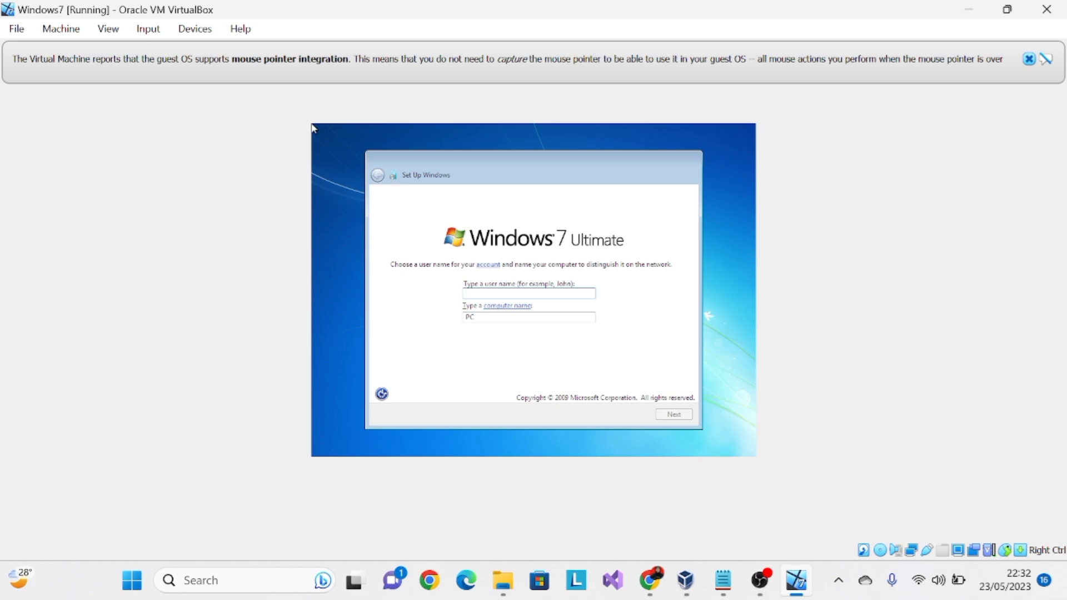
- Enter the account owner's full name as the user name, keep the suggested computer name and continue the Windows setup
key("Caps_Lock")
type("M")
key("Caps_Lock")
type("uwi")
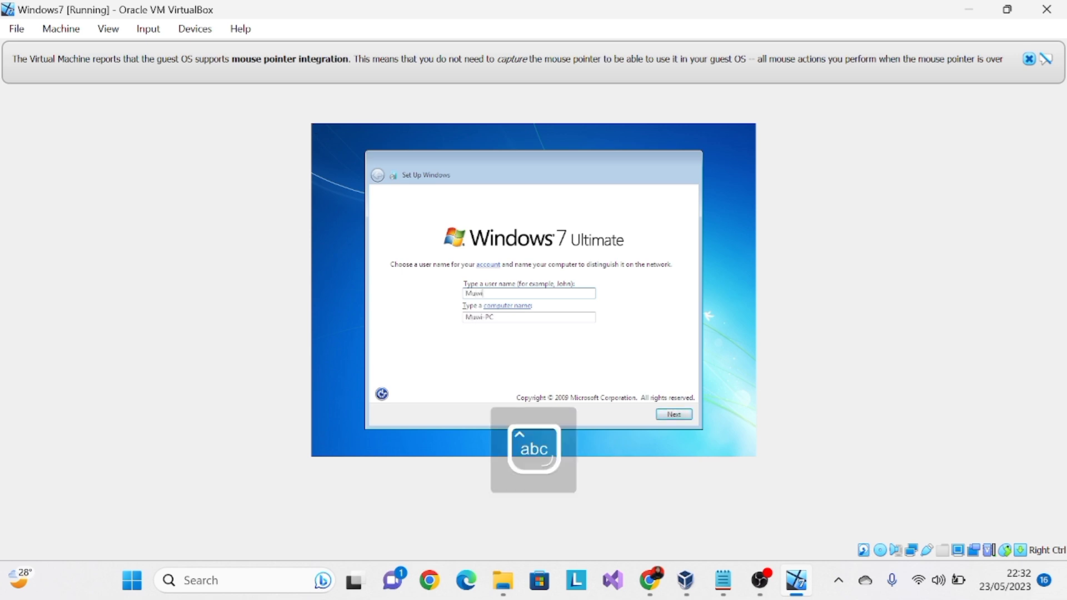
type("rotul hasa")
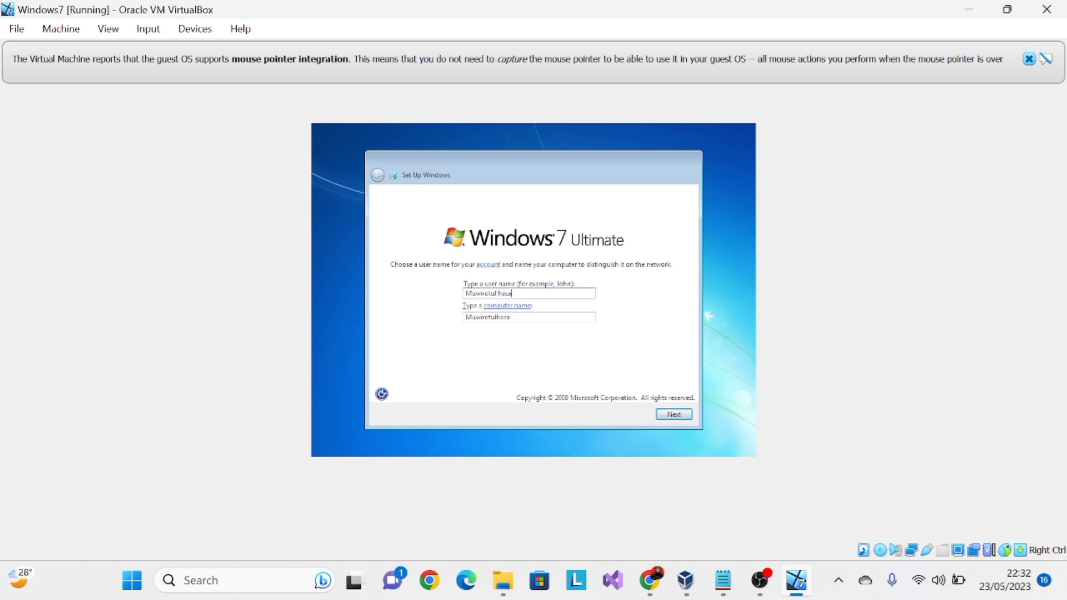
type("nah")
double_click(526, 319)
left_click(526, 319)
left_click(675, 415)
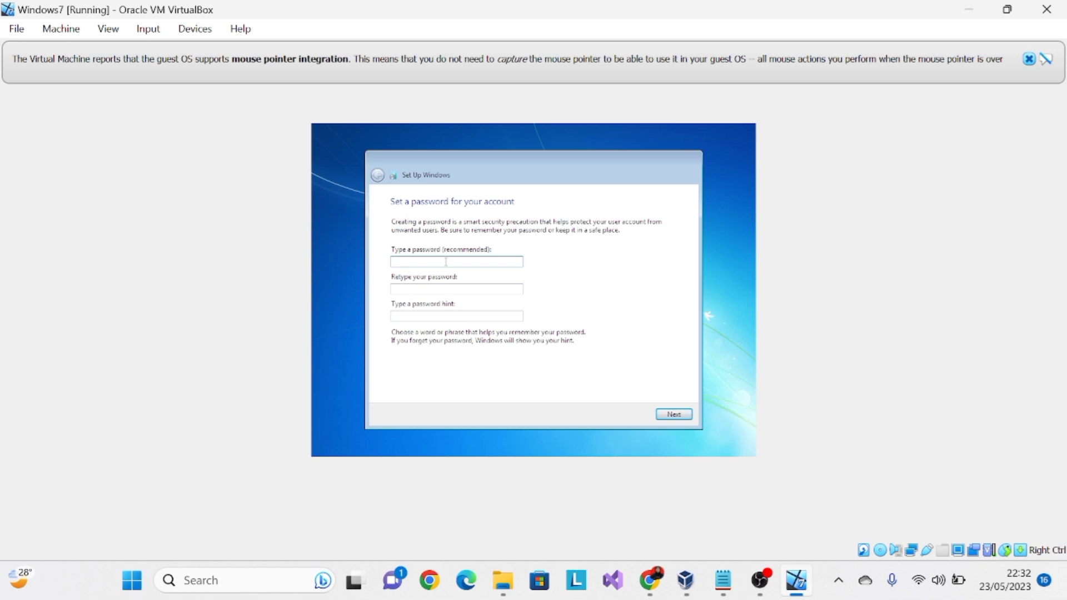
- Enter the account password and retype it in the confirmation field
key("Caps_Lock")
type("•")
key("Caps_Lock")
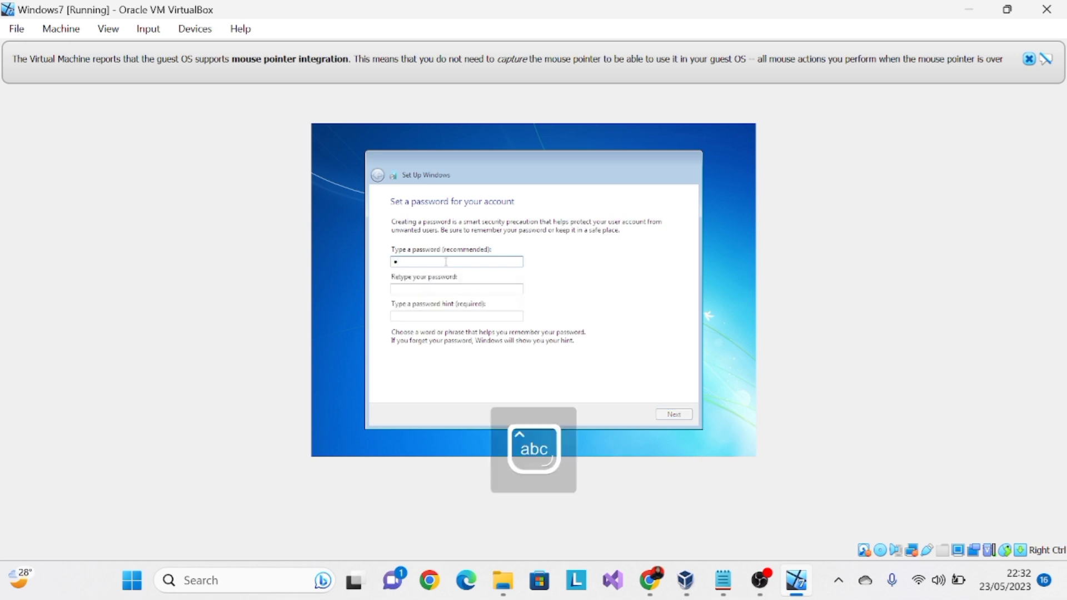
type("••••")
key("Caps_Lock")
type("•")
key("Caps_Lock")
type("•••••")
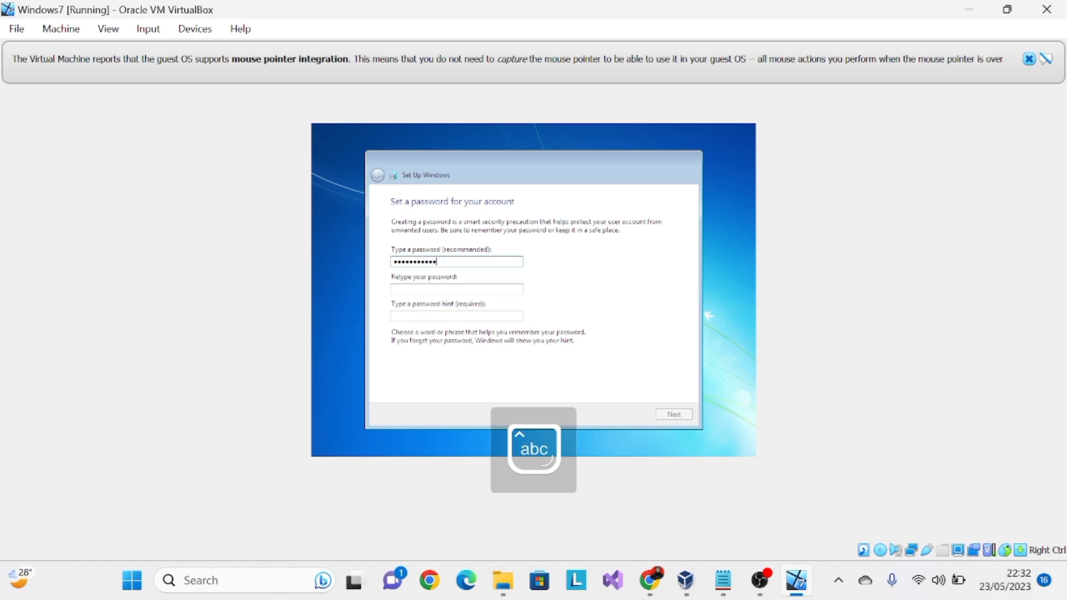
left_click(468, 290)
key("Caps_Lock")
type("•")
key("Caps_Lock")
type("•")
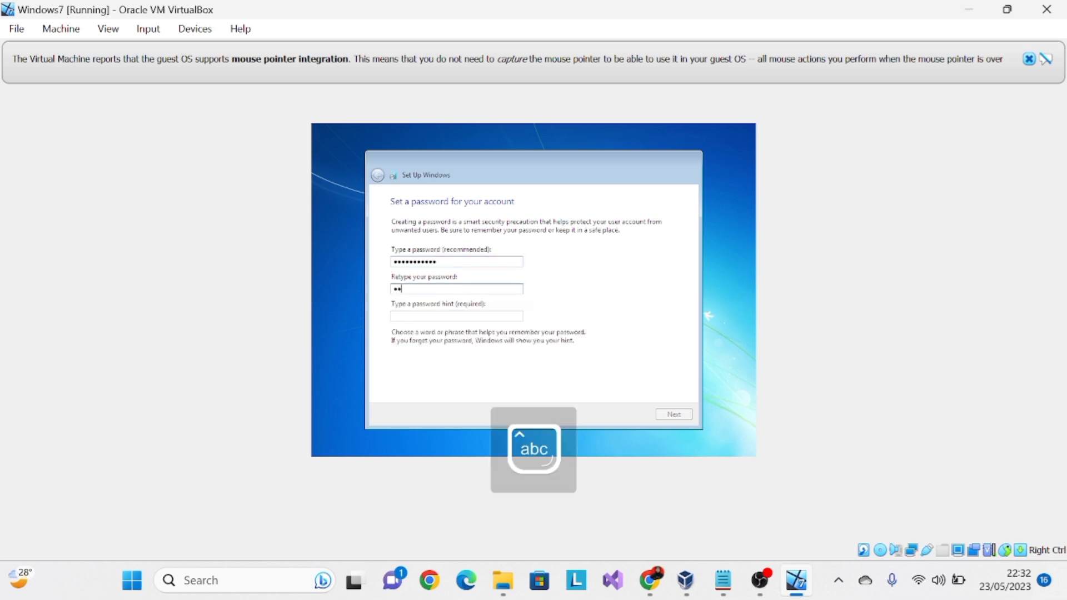
type("••••")
key("Caps_Lock")
key("Caps_Lock")
type("•••••")
- Fill in the required password hint and submit the account password settings
left_click(436, 317)
key("Caps_Lock")
key("Caps_Lock")
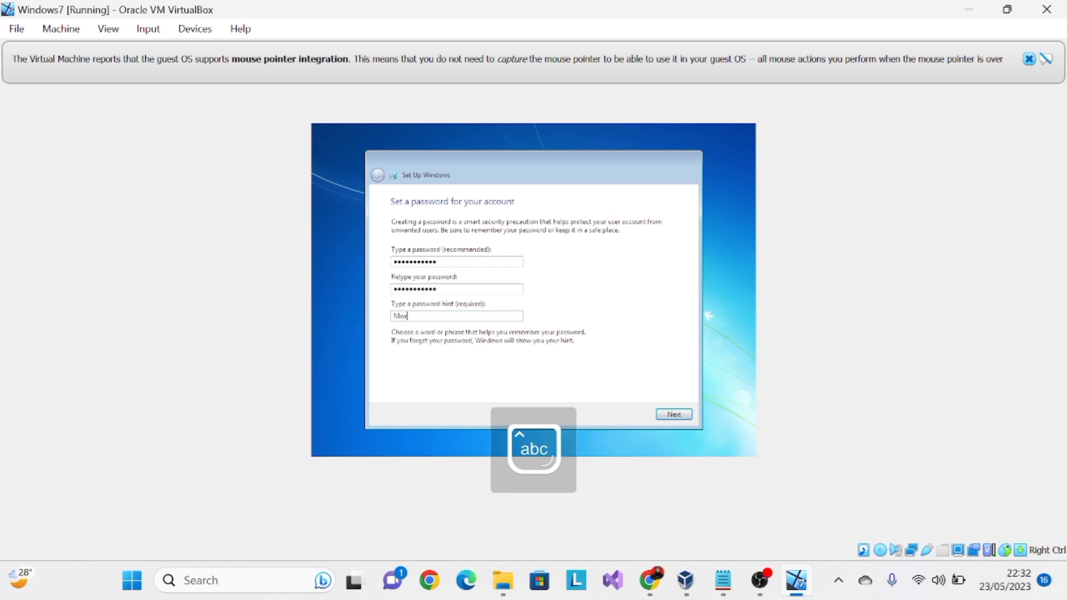
key("Caps_Lock")
key("Caps_Lock")
left_click(675, 415)
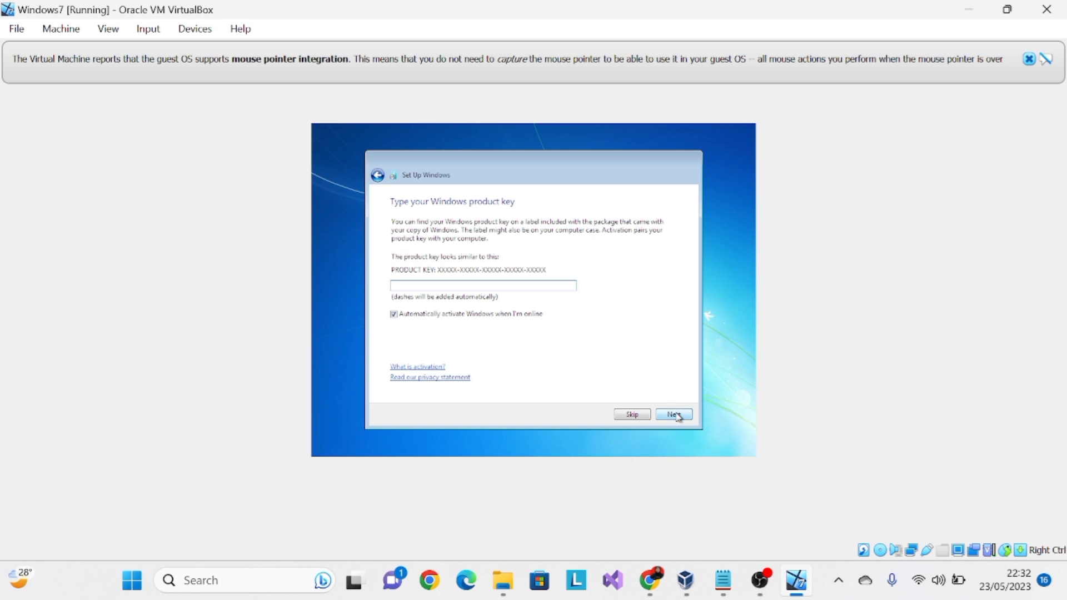
- Finish the Windows setup without a product key, using Ask me later for updates, the proposed time settings and Public network
left_click(623, 417)
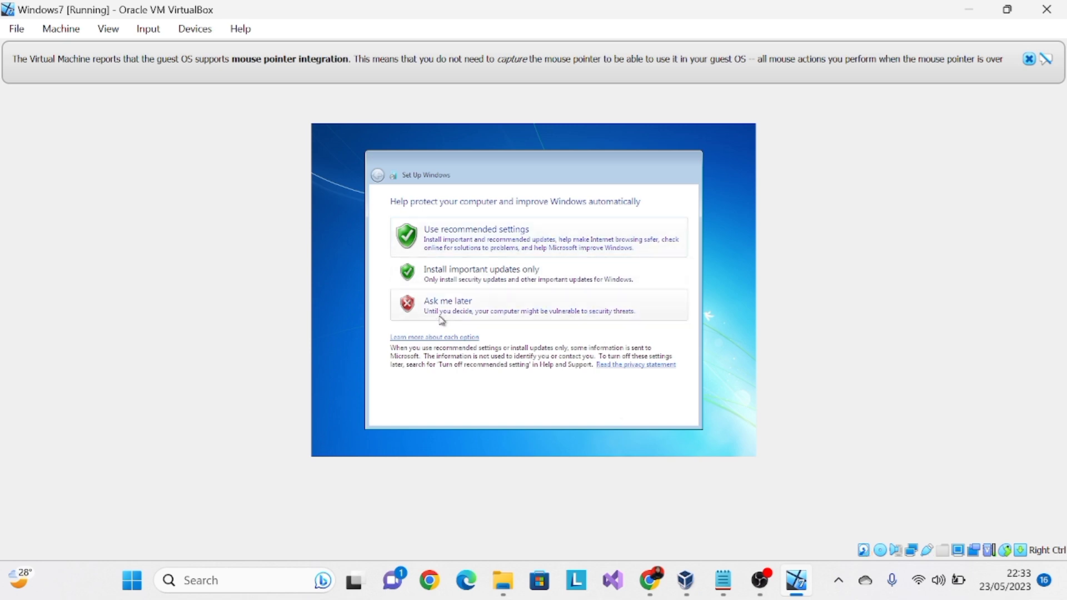
left_click(457, 316)
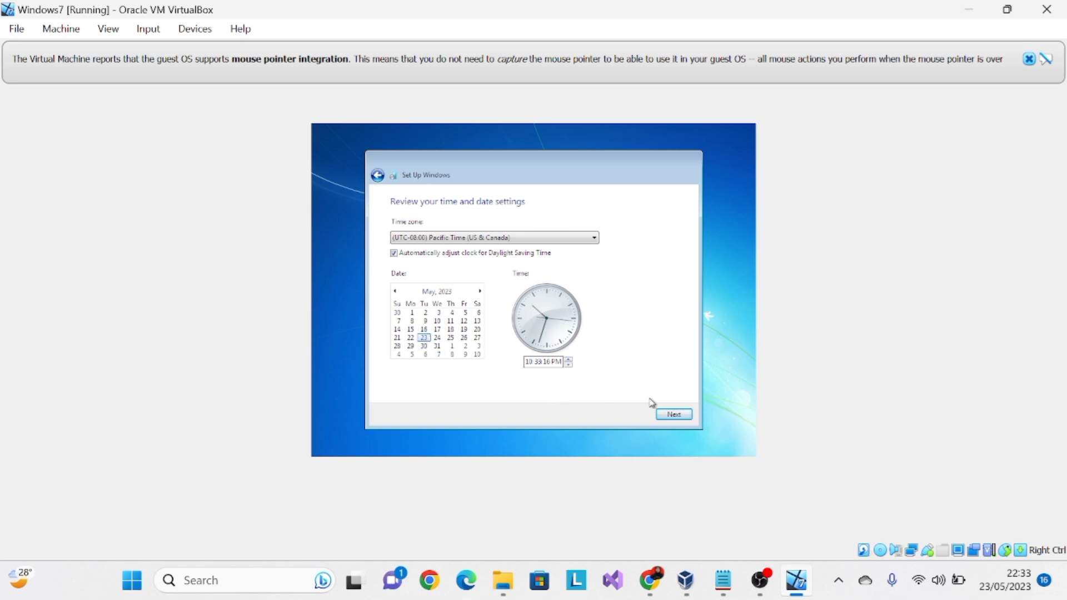
left_click(673, 415)
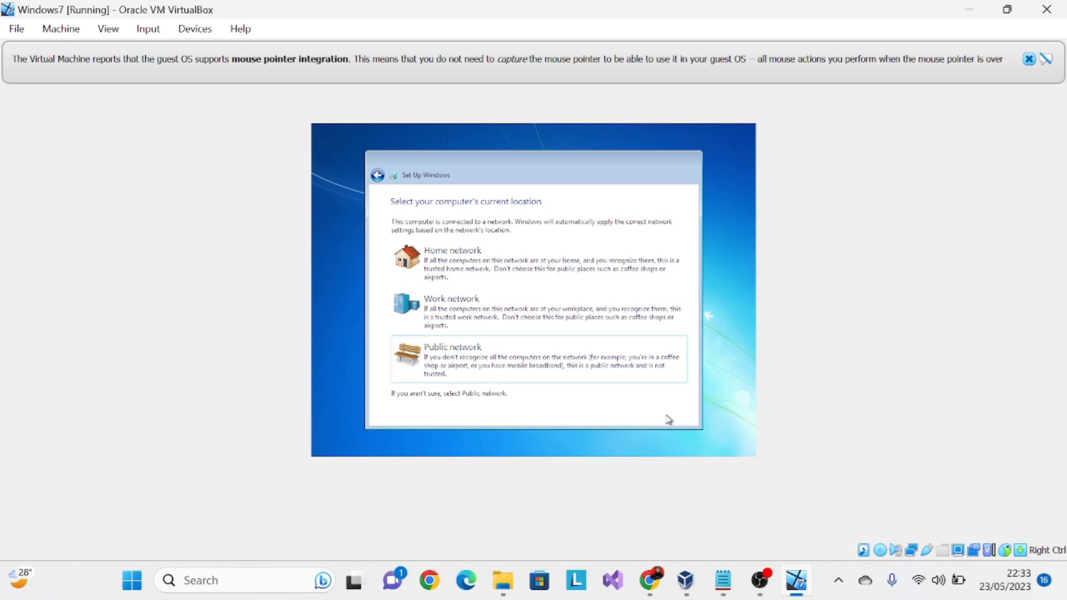
left_click(473, 361)
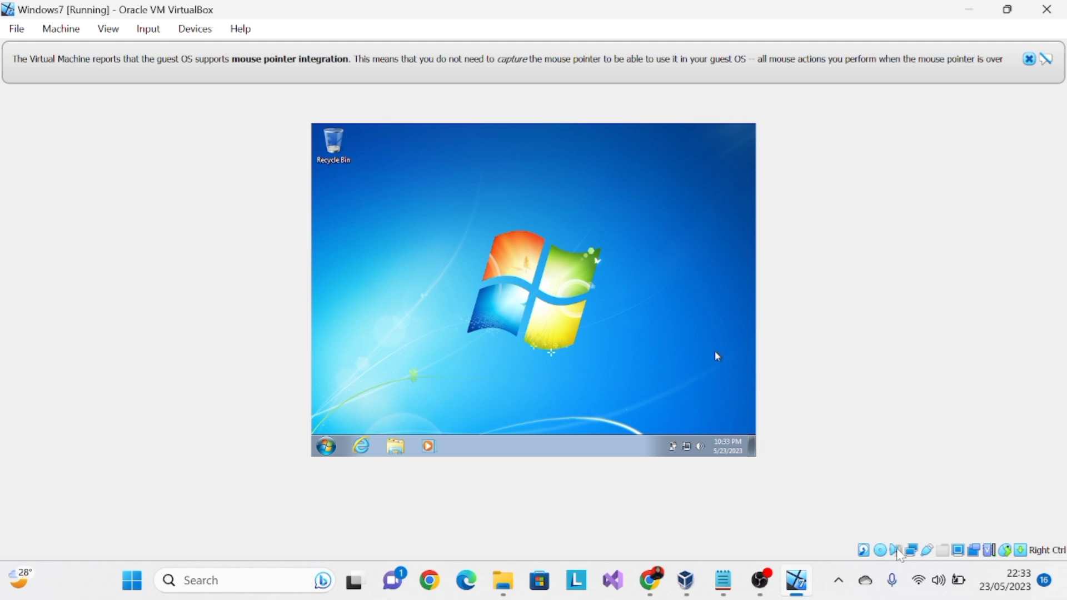
- Set the host computer's sound volume to 12 and return to the virtual machine
left_click(939, 593)
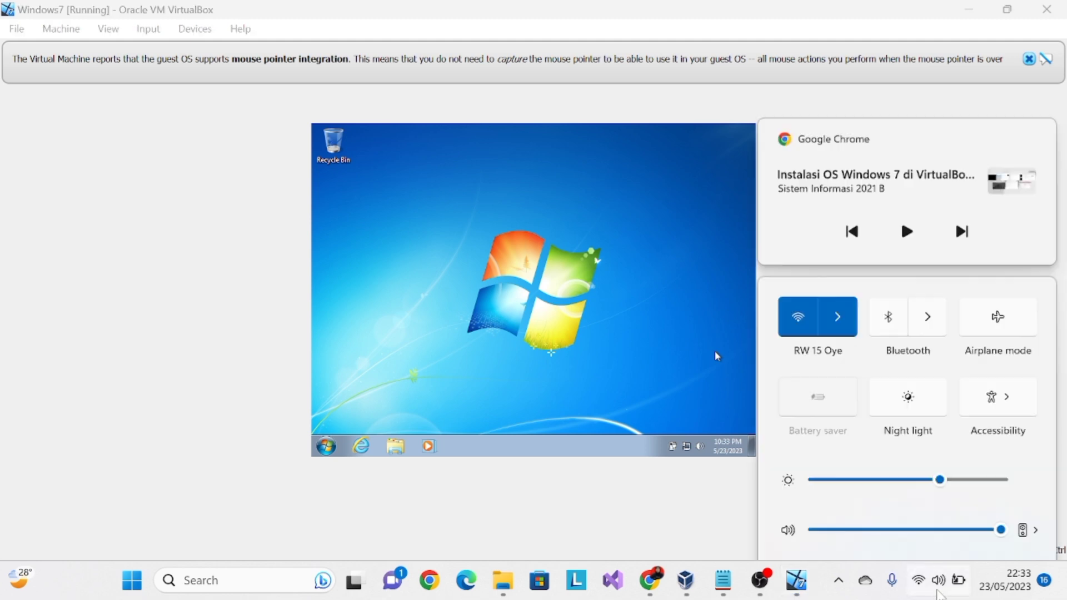
left_click(839, 477)
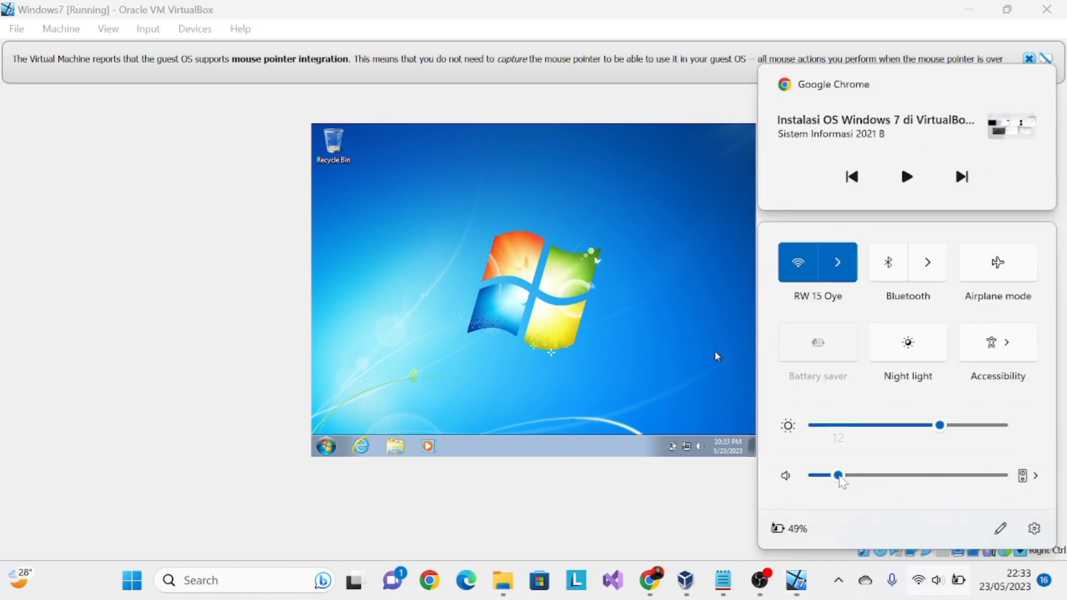
left_click(677, 368)
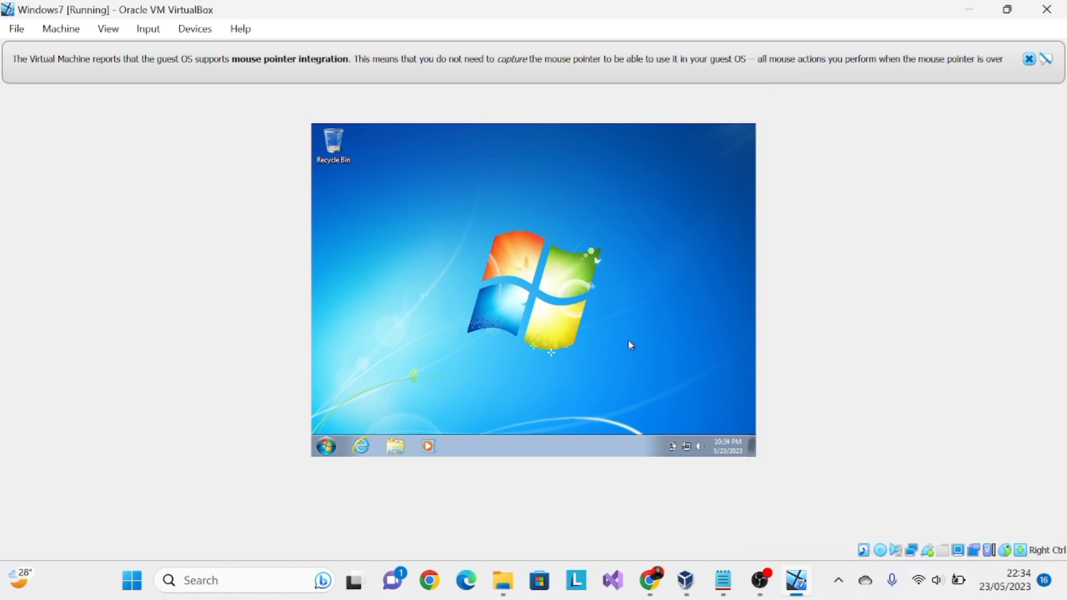
- View the Music library and the Downloads folder in the guest's Windows Explorer, and close the window
left_click(400, 447)
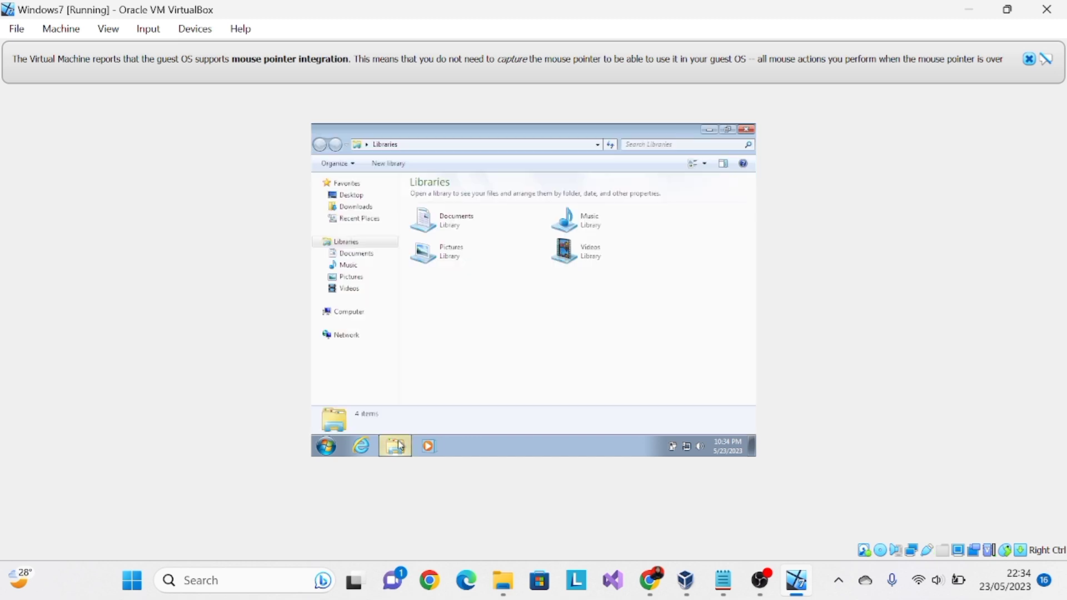
left_click(342, 269)
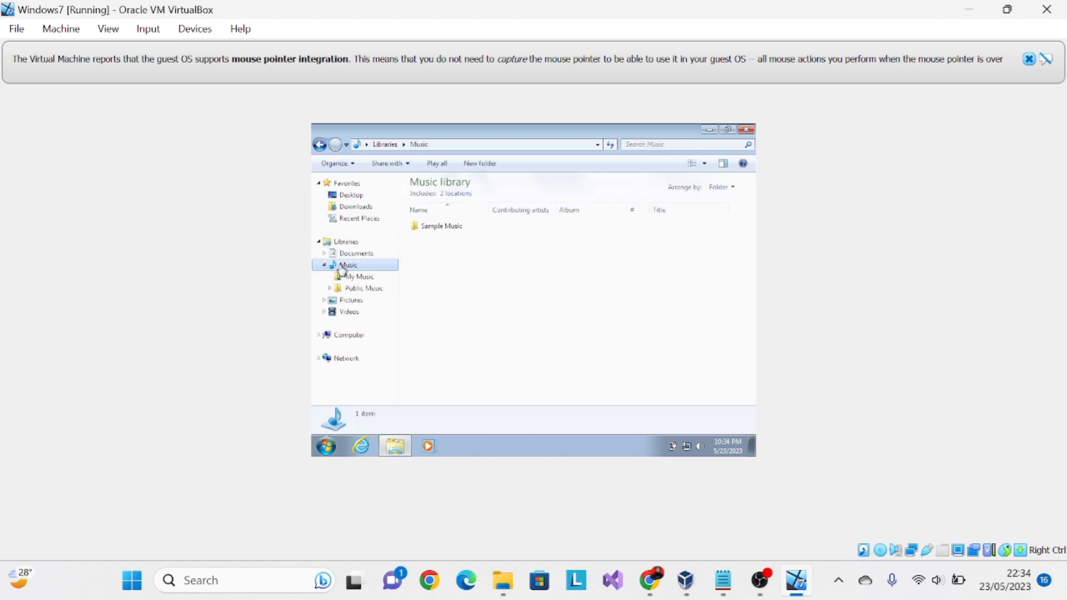
left_click(356, 207)
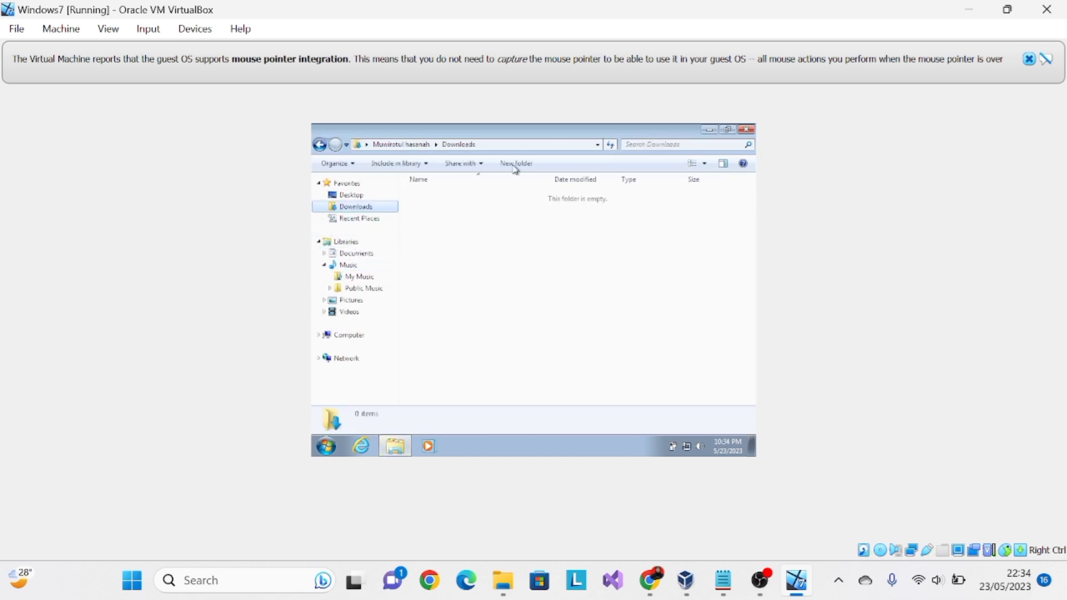
left_click(745, 131)
- Examine the Network and Internet and the User Accounts and Family Safety categories in the guest's Control Panel
left_click(327, 447)
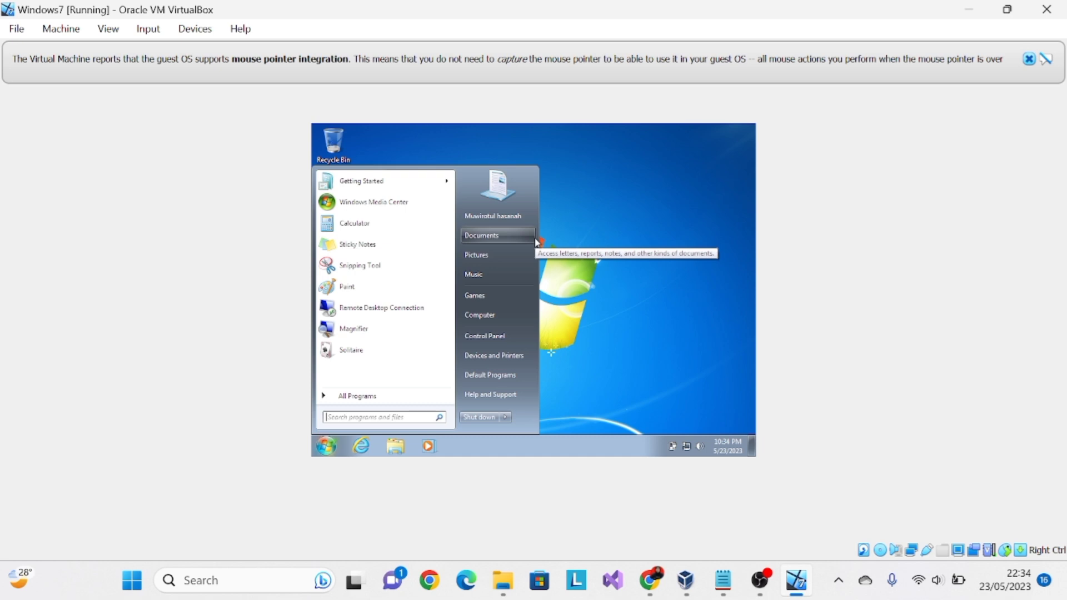
left_click(495, 344)
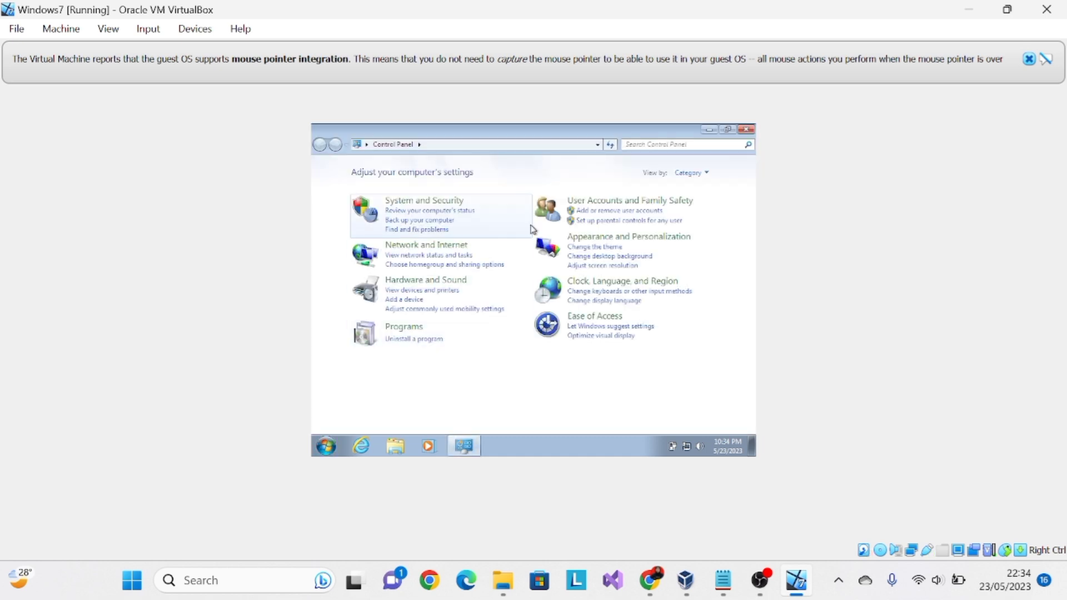
left_click(477, 253)
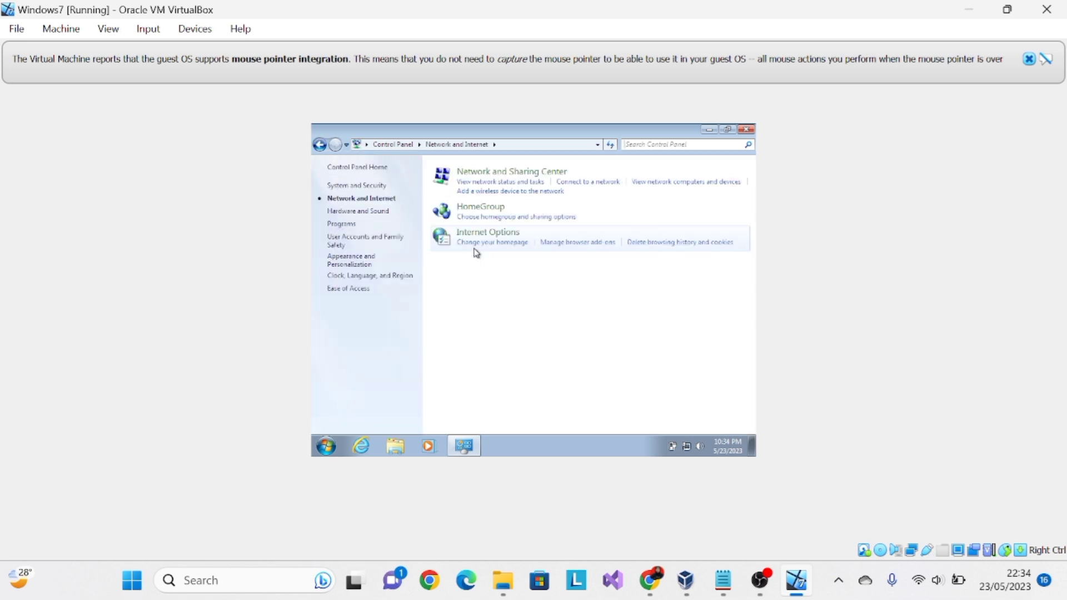
left_click(321, 146)
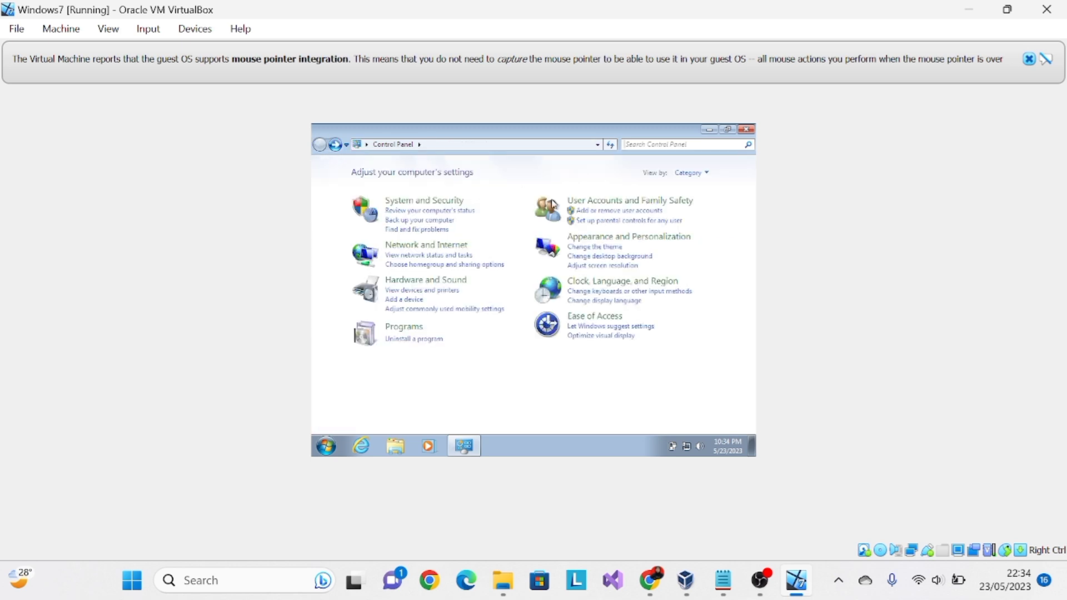
left_click(639, 204)
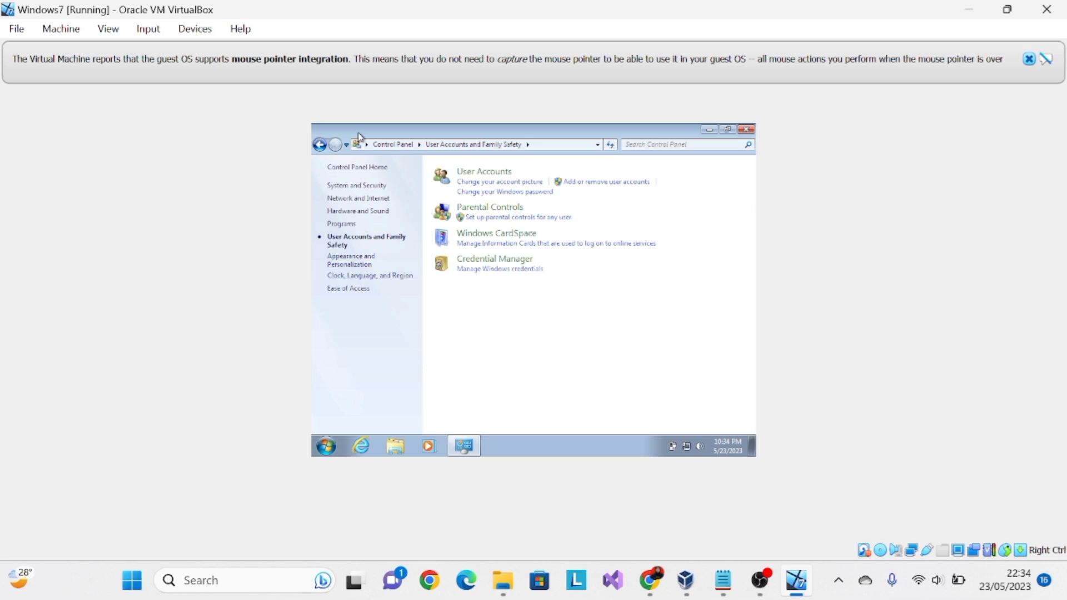
left_click(360, 169)
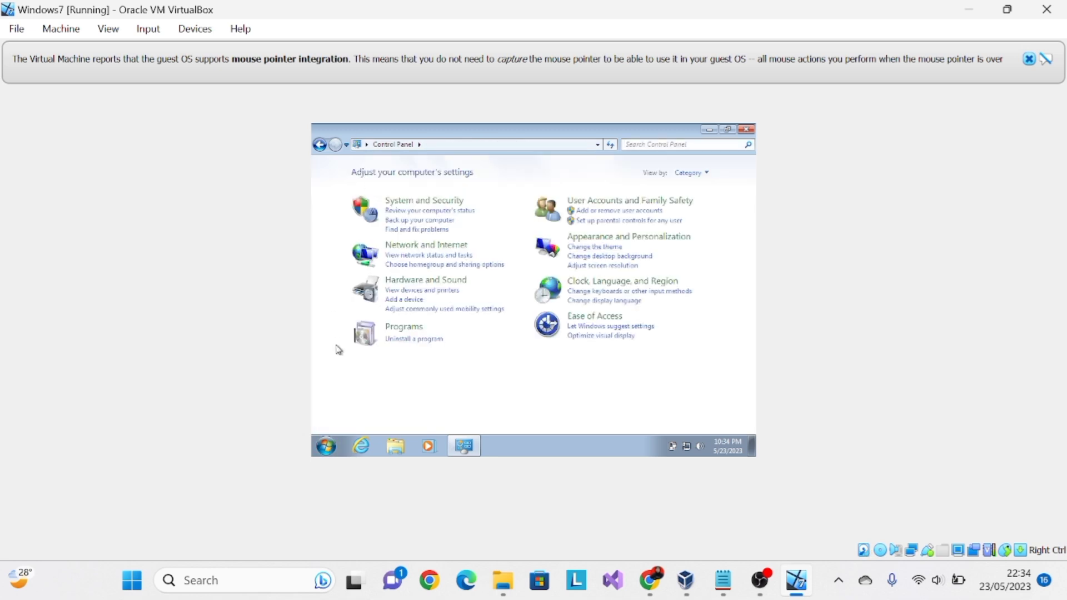
- View the current user's account settings through the account picture, and close that window
left_click(327, 446)
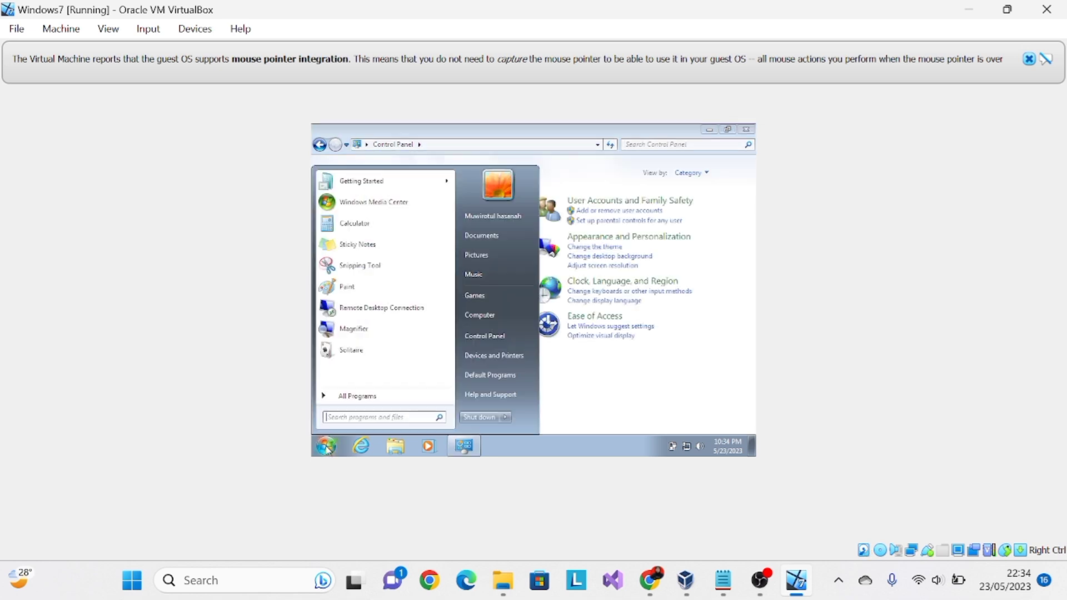
left_click(494, 195)
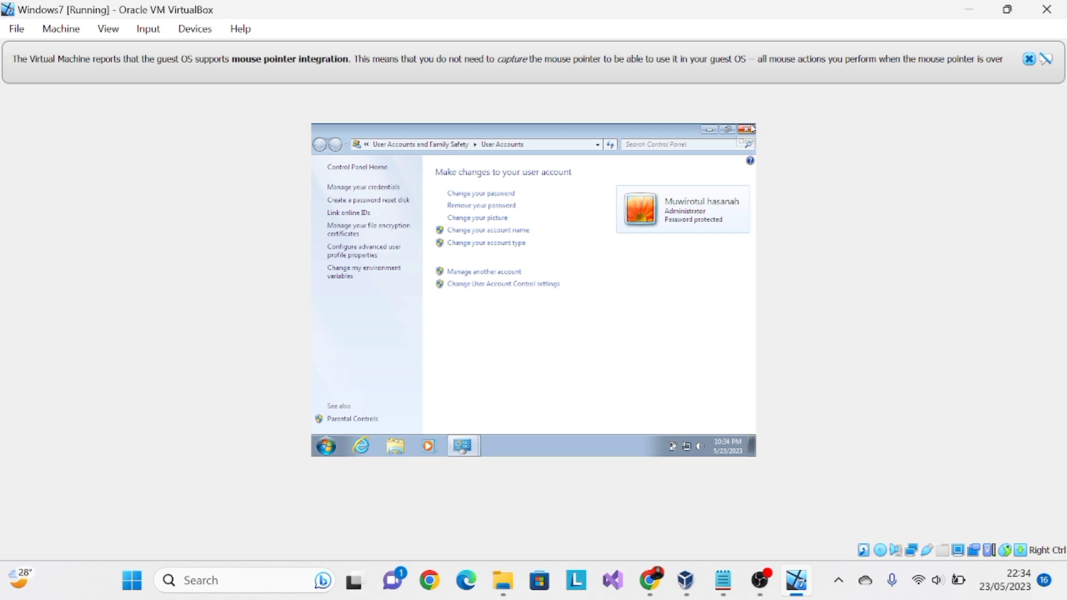
left_click(754, 129)
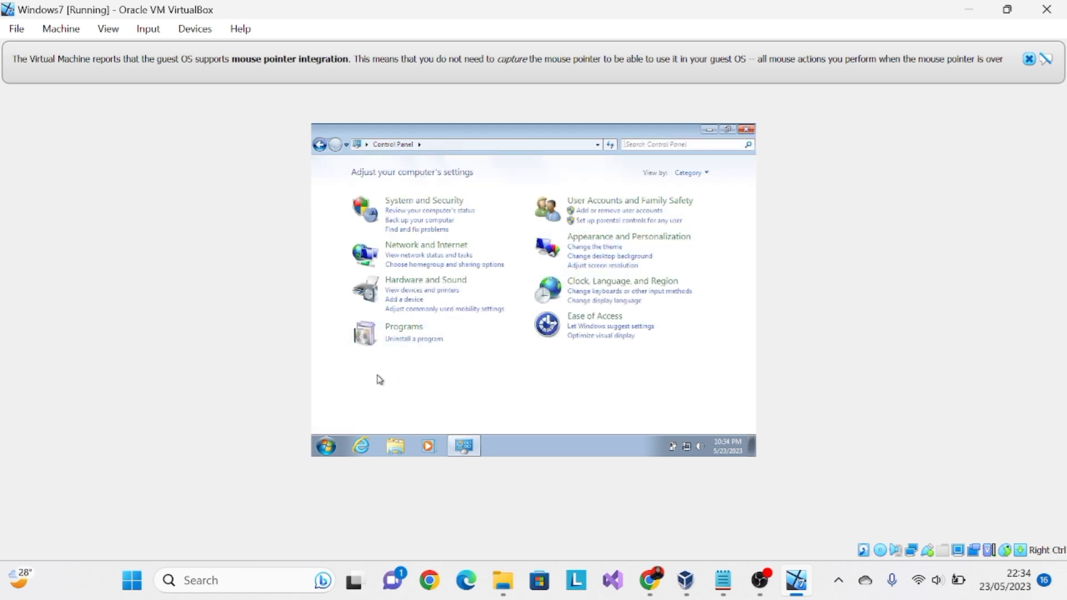
- Open Computer in the guest to view its hard disk and removable storage drives
left_click(327, 448)
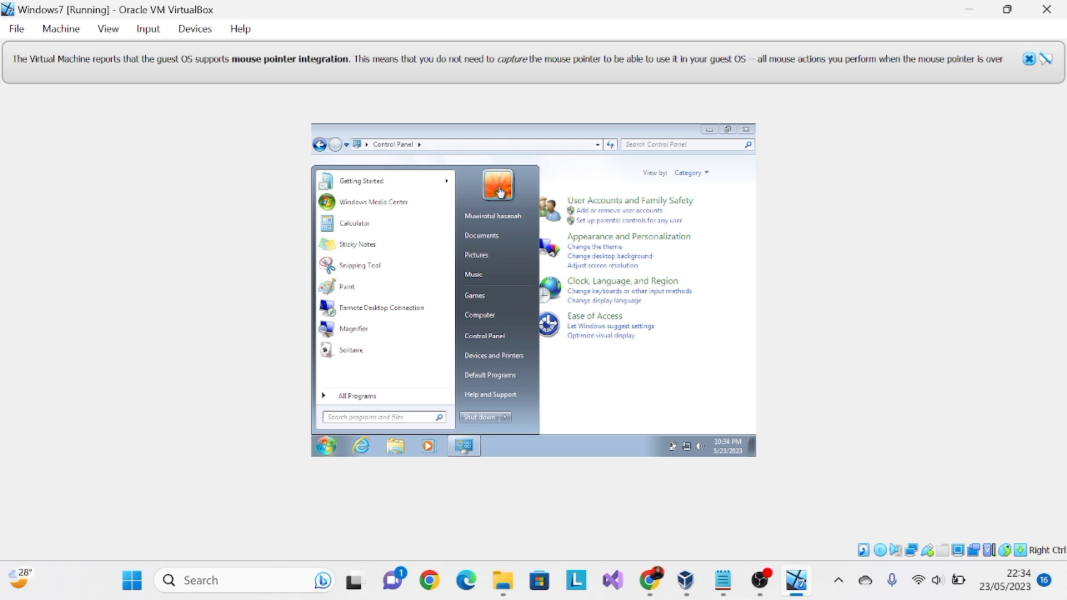
right_click(503, 219)
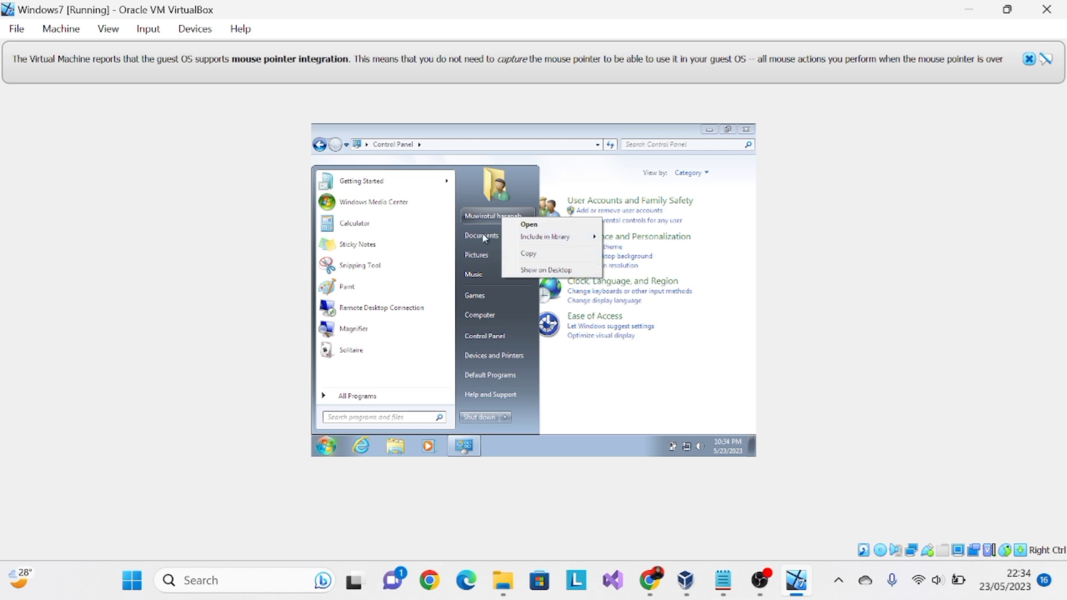
left_click(489, 315)
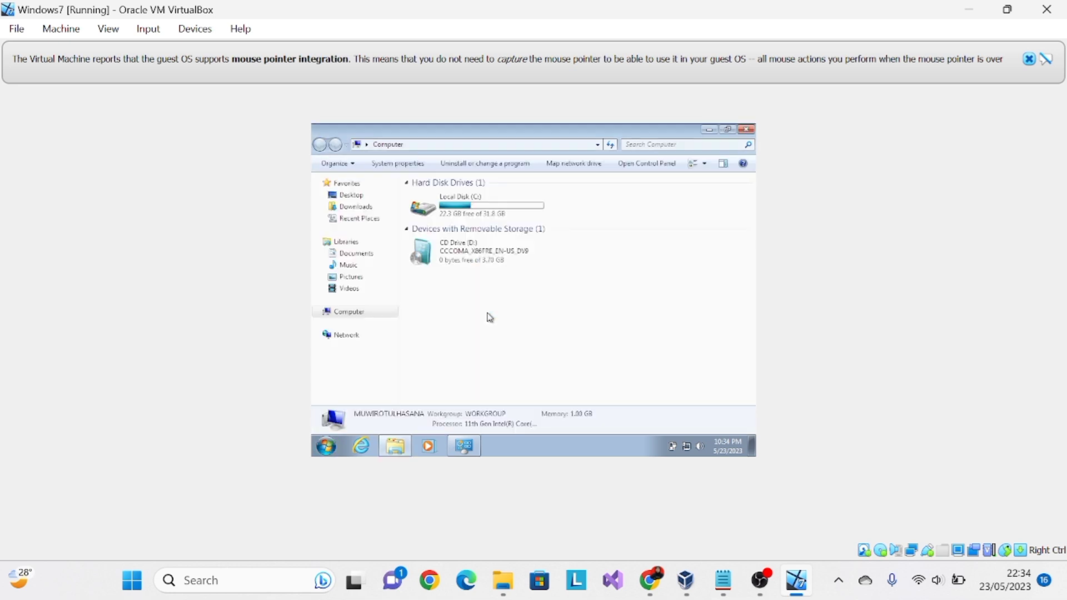
right_click(490, 317)
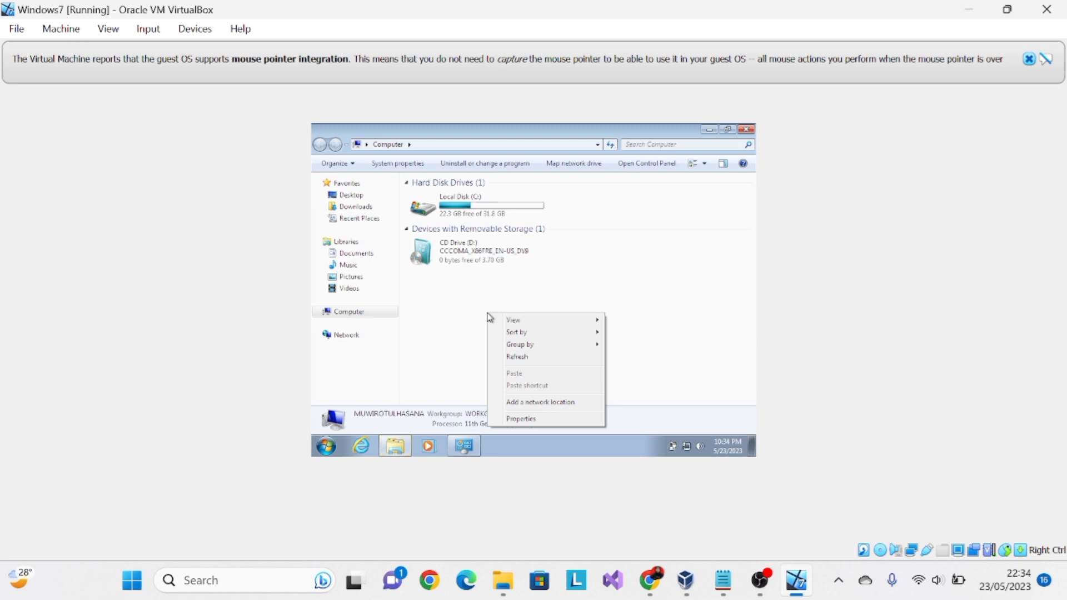
- Open the properties of Computer to view the Windows edition and basic system information
left_click(326, 447)
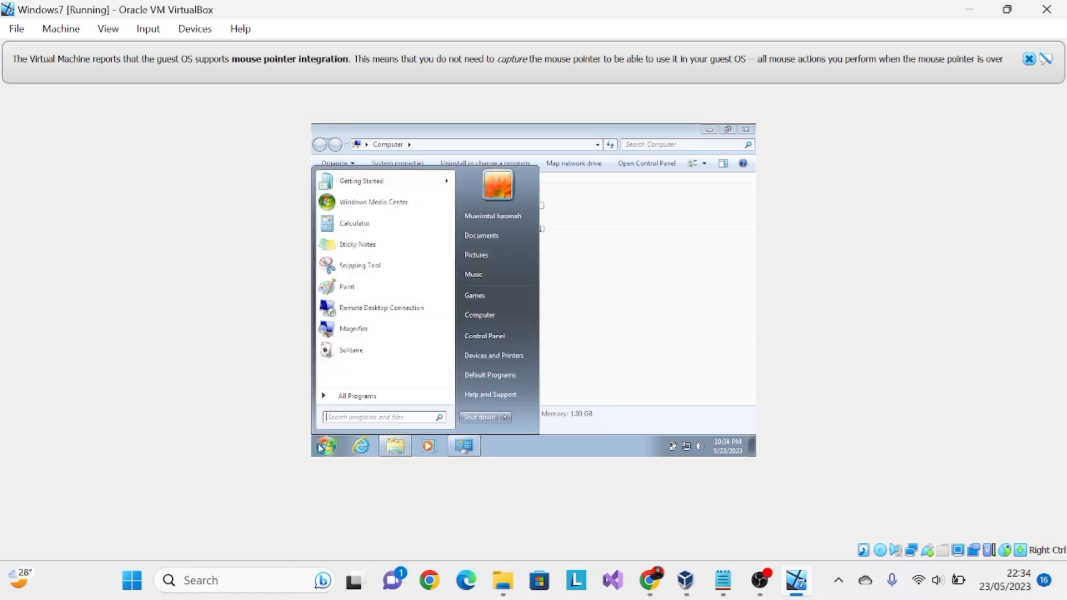
right_click(490, 317)
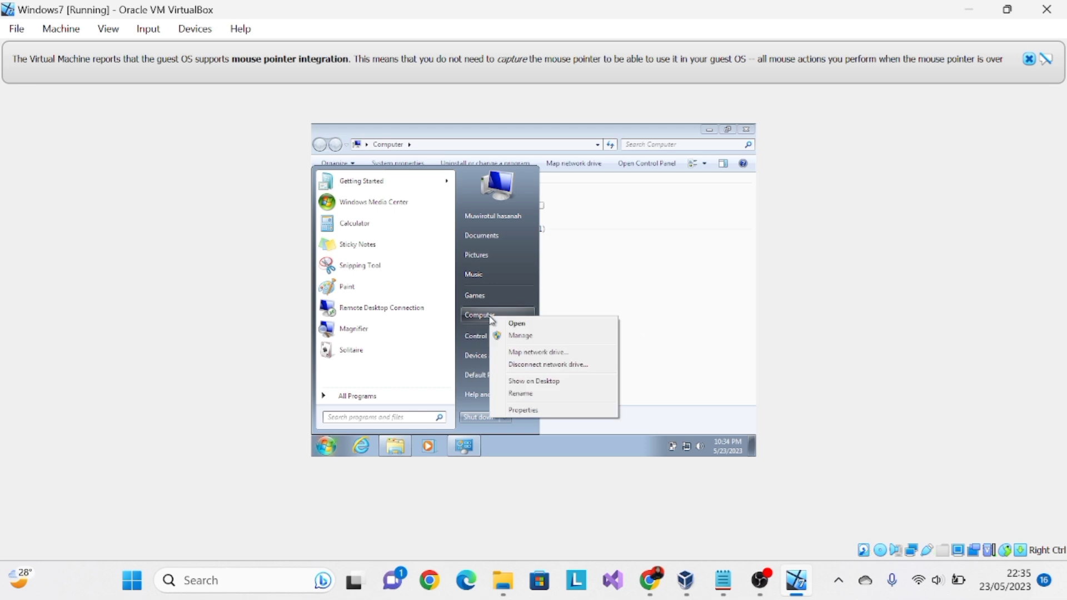
left_click(529, 414)
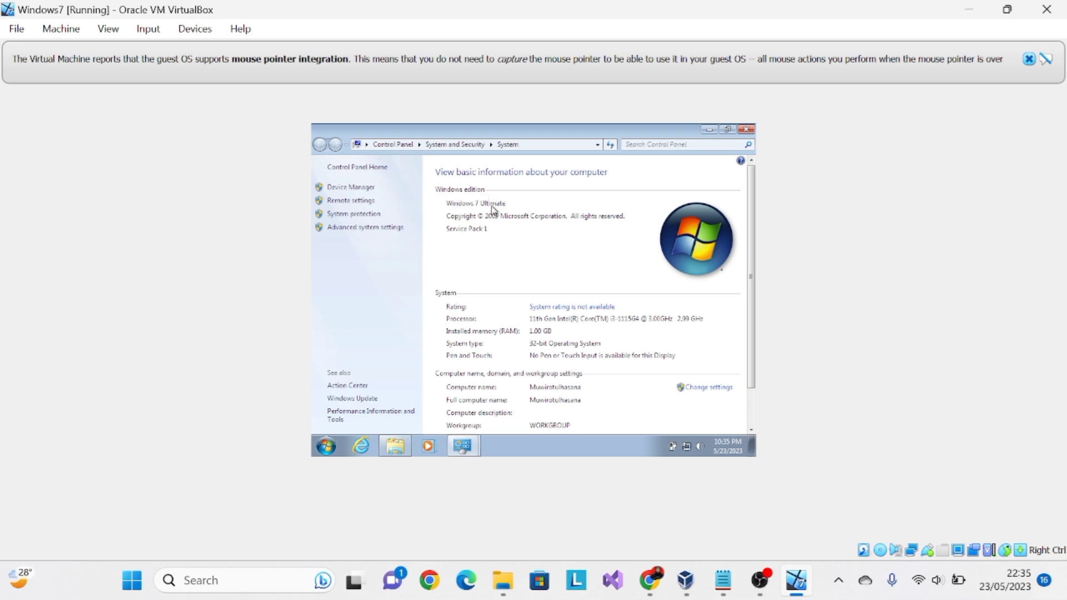
- Close the system information, view the Windows Media Player folder under Program Files on Local Disk (C:), and close the remaining guest windows
left_click(750, 133)
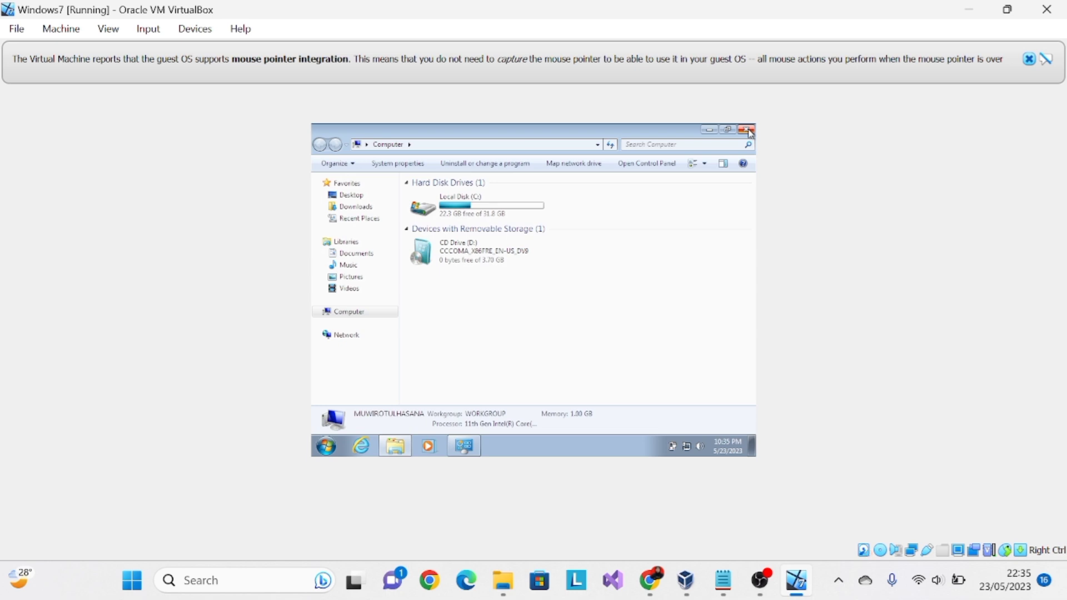
double_click(456, 216)
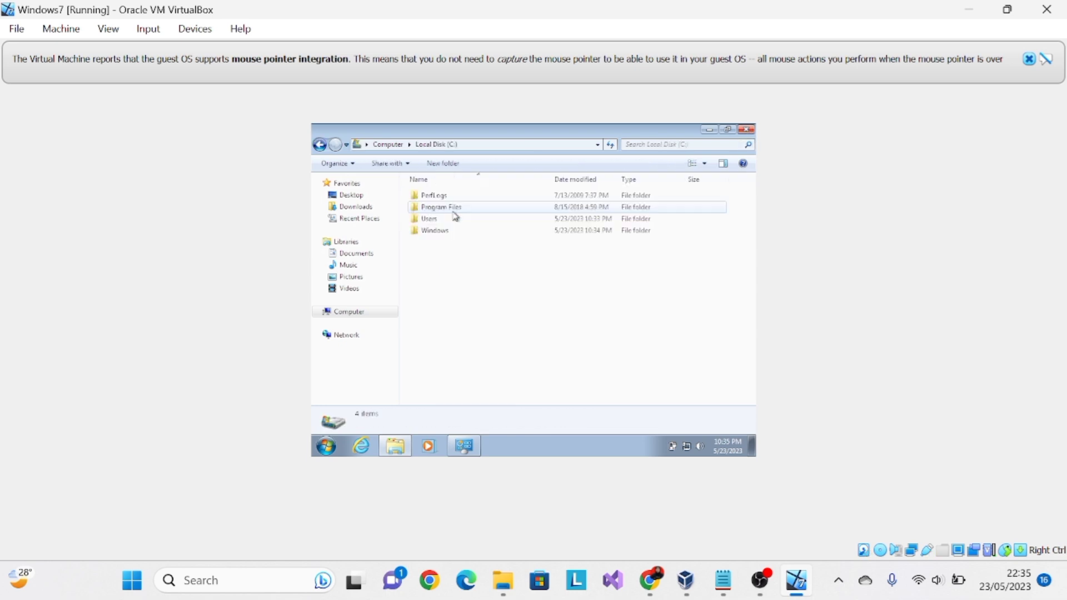
double_click(454, 210)
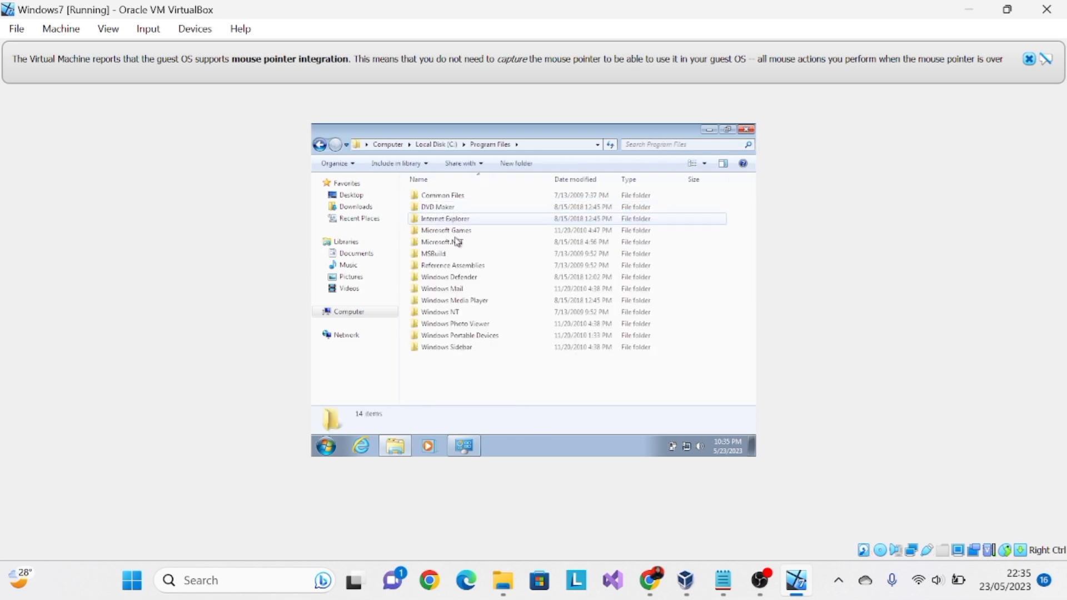
double_click(473, 303)
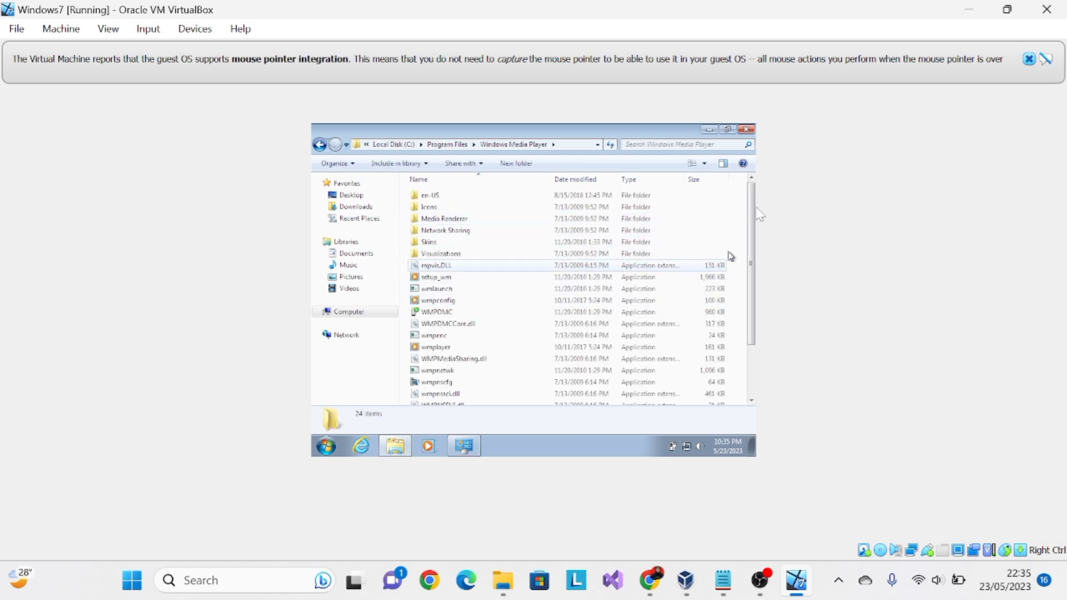
left_click(746, 131)
left_click(746, 131)
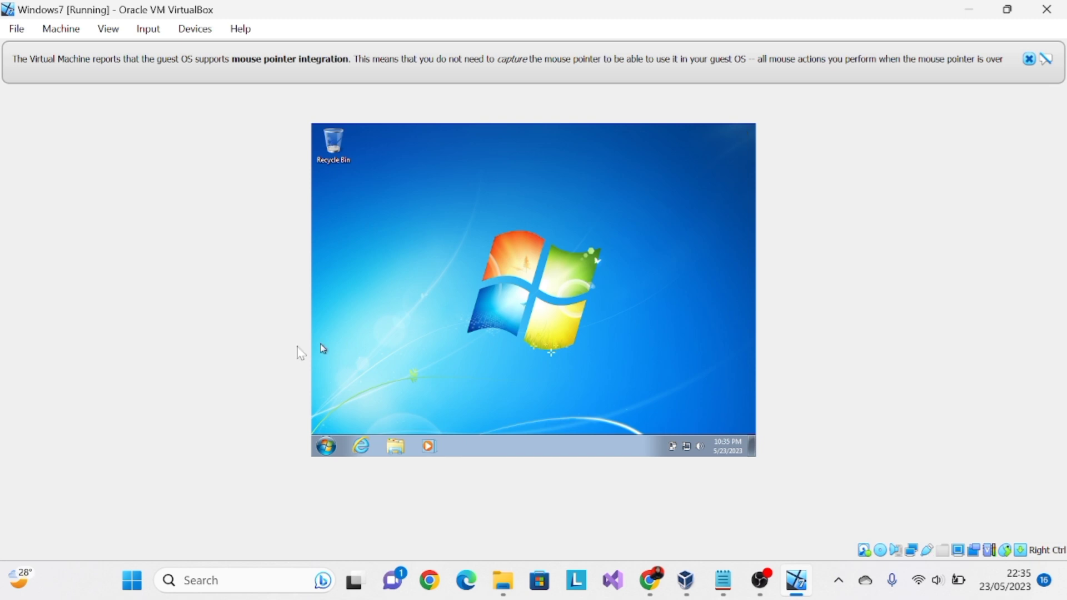
- Shut down the Windows 7 guest system from within the guest
left_click(327, 451)
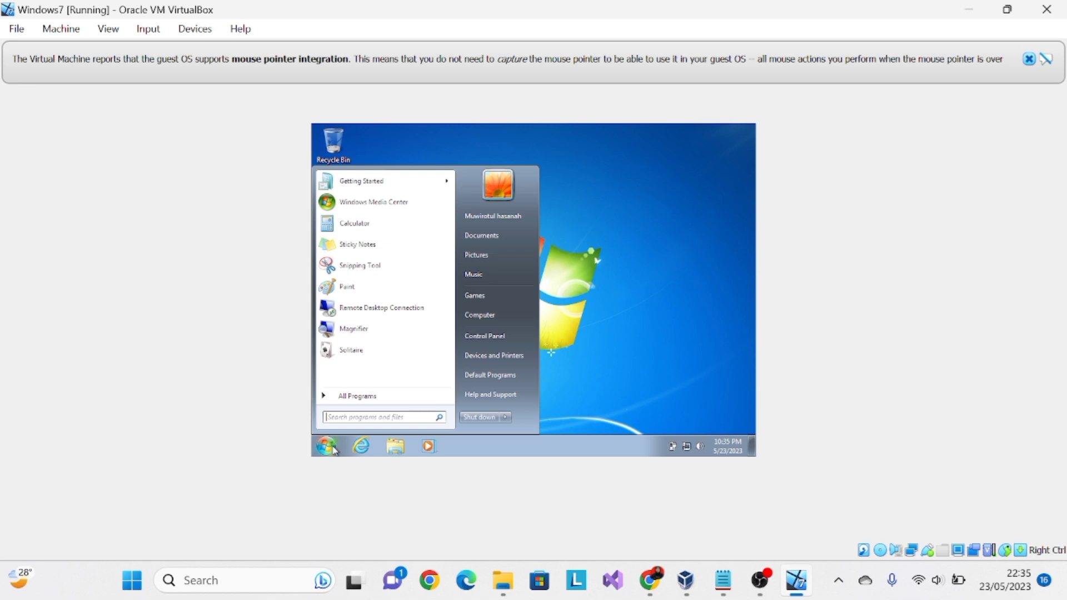
left_click(486, 418)
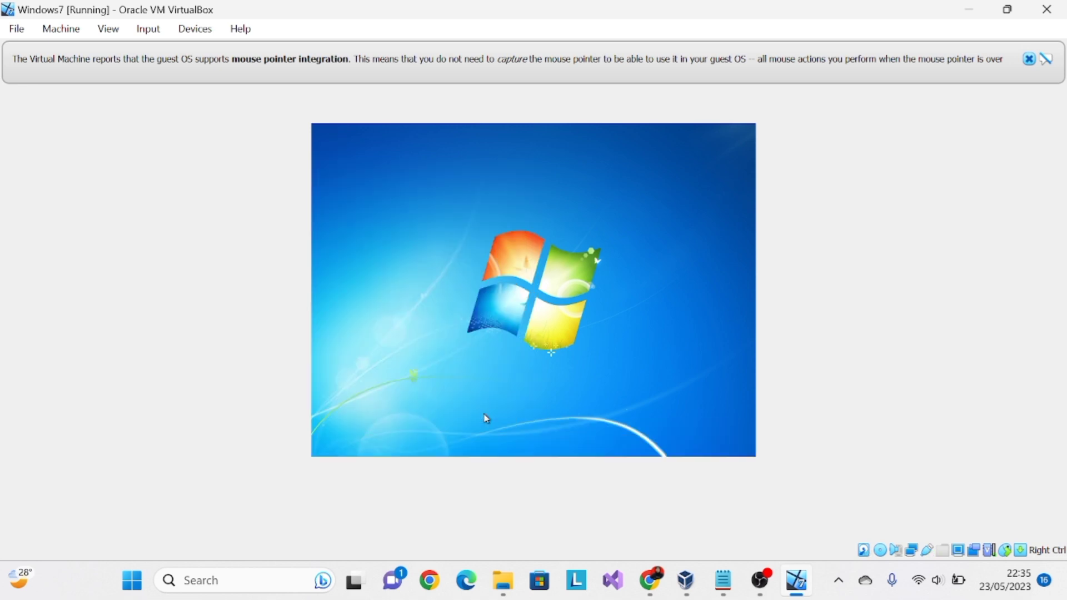